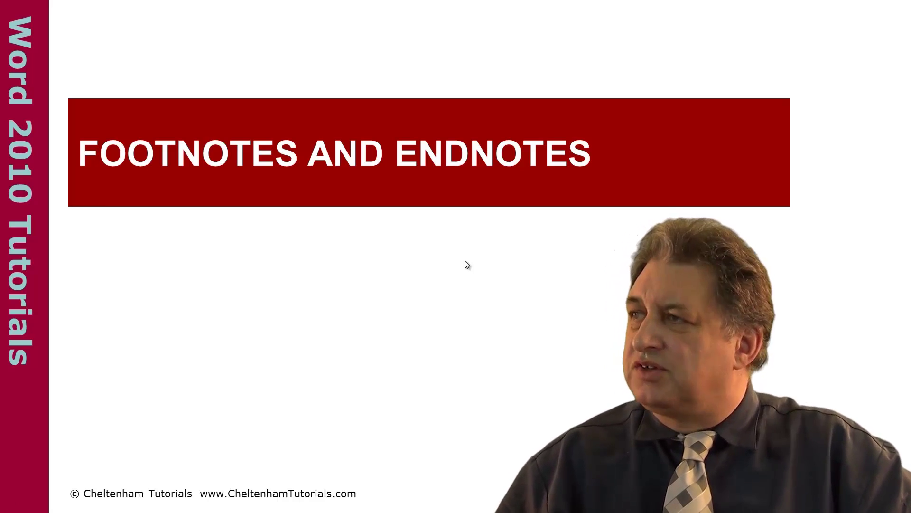
Advance past the title slides to the Software document at page 1.
click(443, 279)
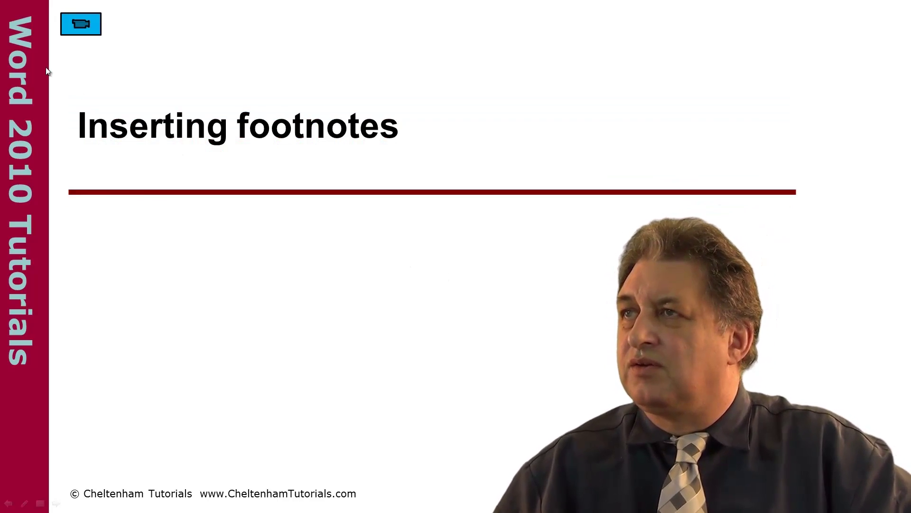
click(78, 26)
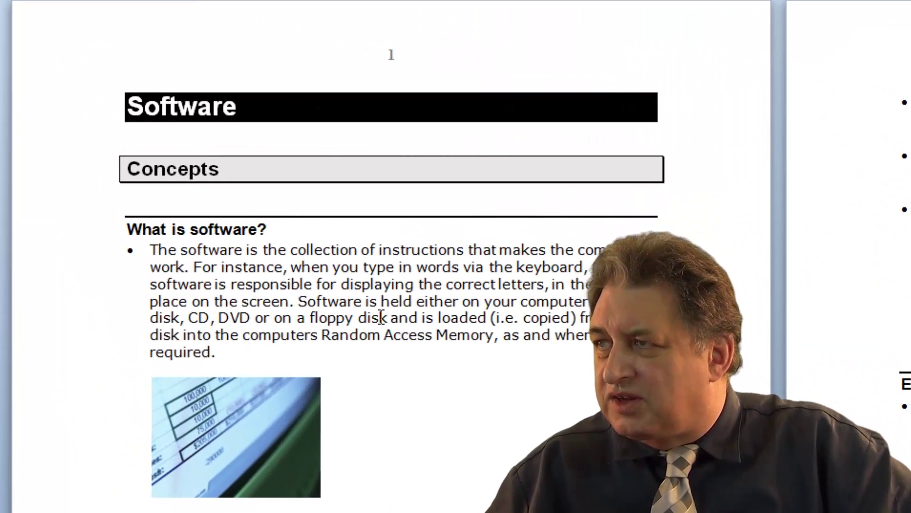
Insert a footnote after 'floppy disk' with the text 'No longer used.'.
click(388, 317)
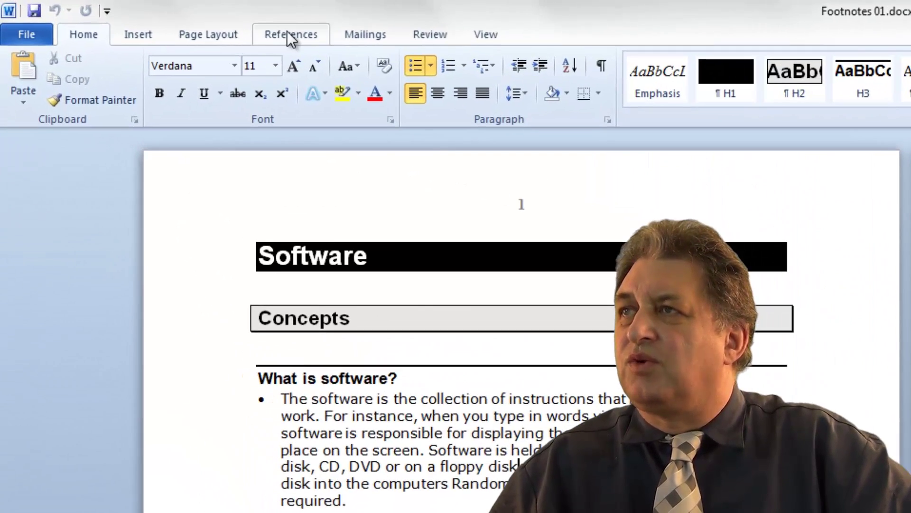
click(163, 18)
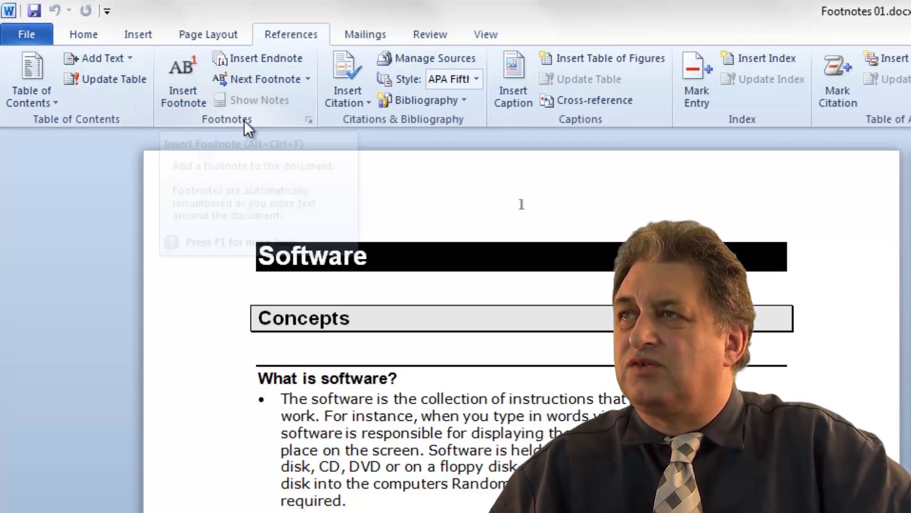
click(182, 81)
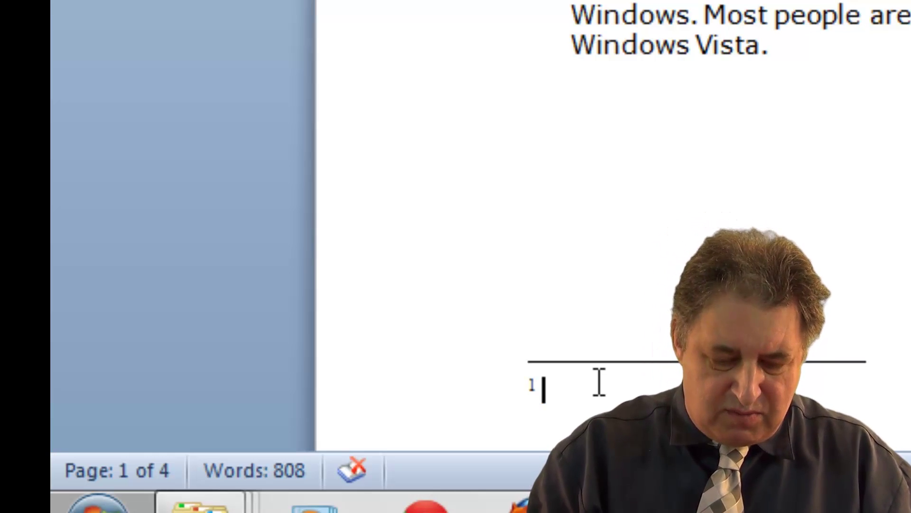
text(No longer used.)
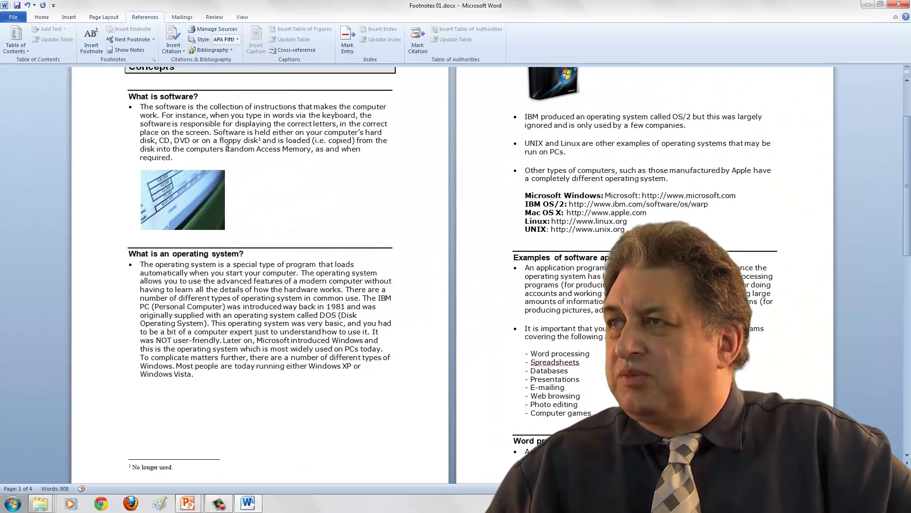
Add footnote 2 after 'Random Access Memory', replacing 'Short for' with 'Also called RAM'.
drag(227, 147, 311, 150)
click(297, 162)
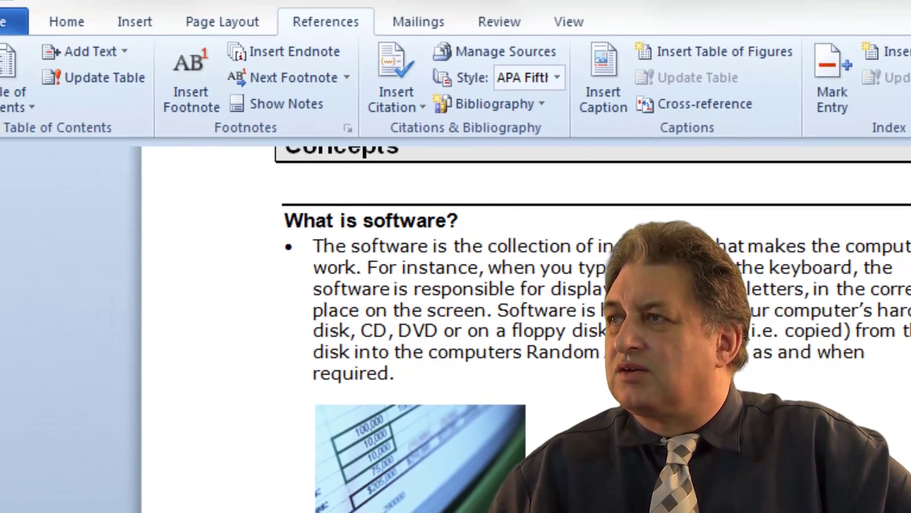
click(638, 293)
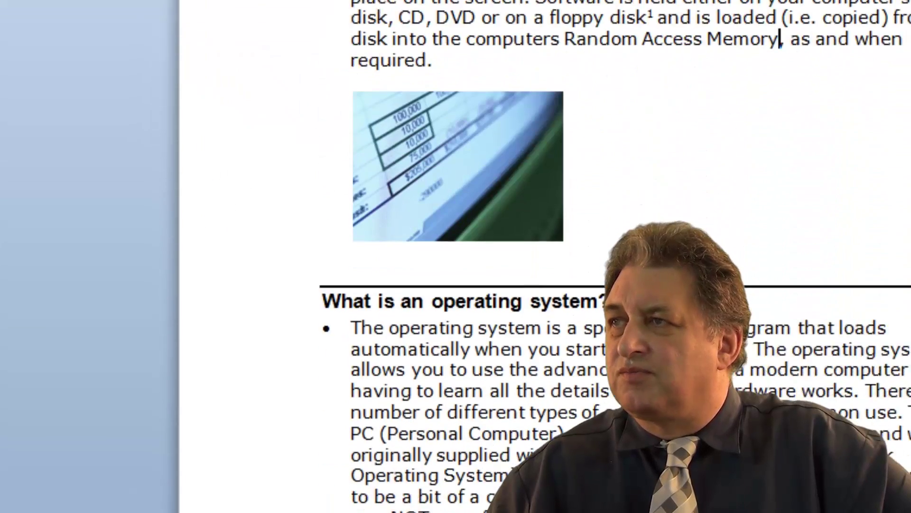
key(ctrl+alt+f)
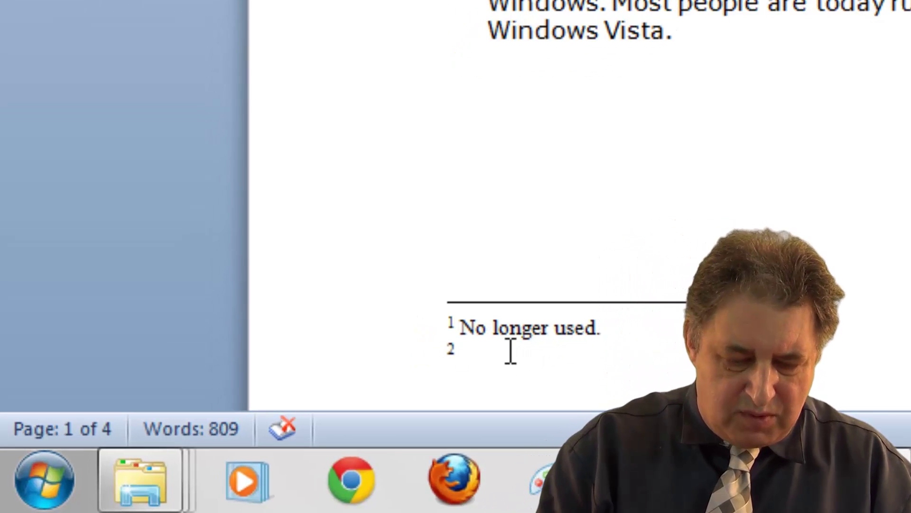
text(Shor)
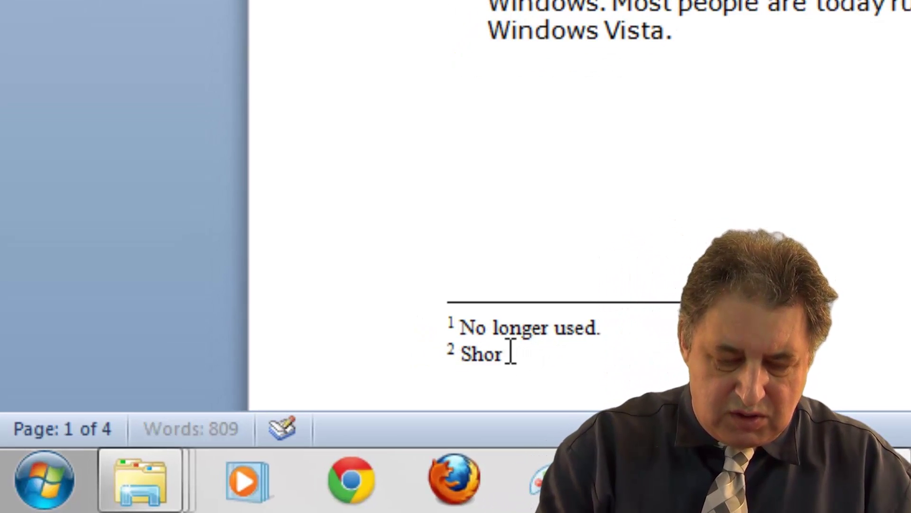
text(t for)
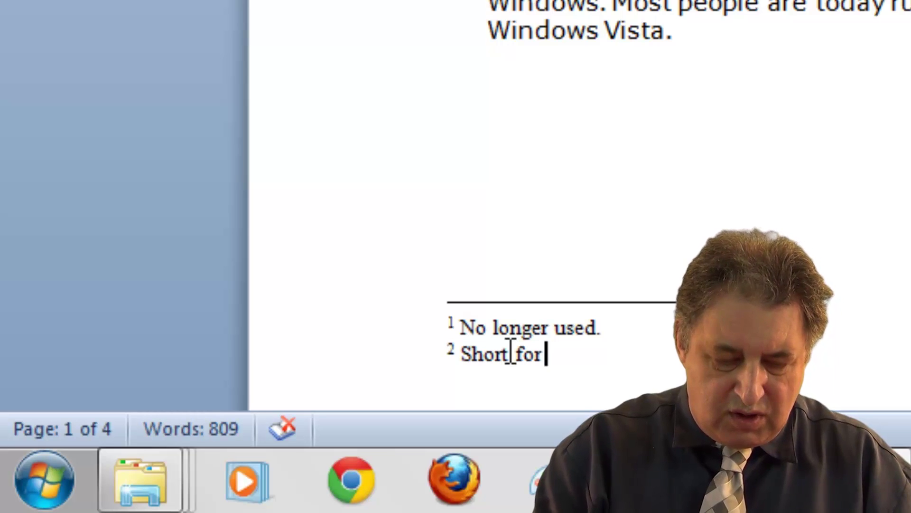
key(BackSpace)
key(BackSpace)
key(BackSpace)
key(BackSpace)
key(BackSpace)
key(BackSpace)
key(BackSpace)
key(BackSpace)
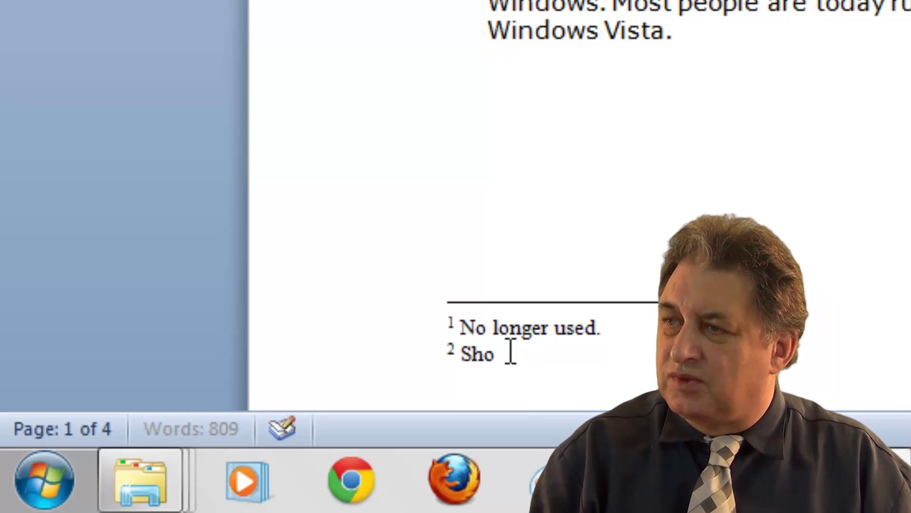
key(BackSpace)
text(Also ca)
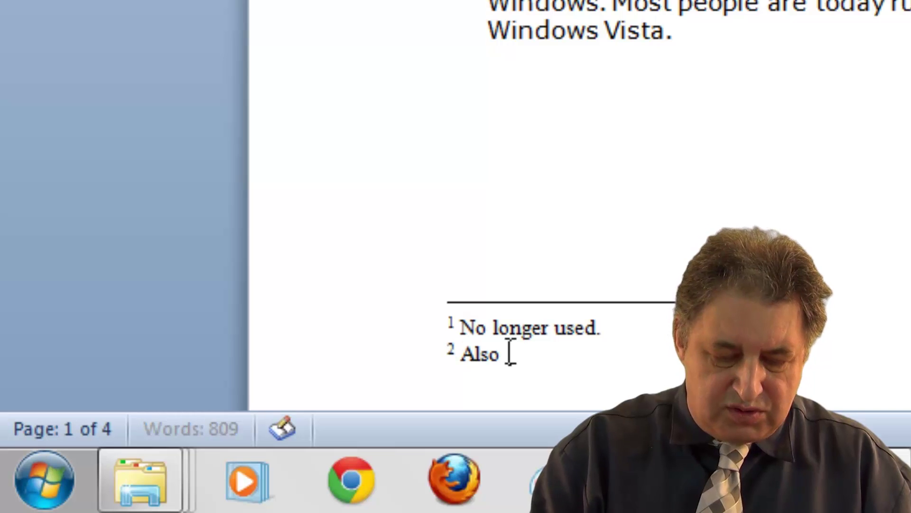
text(lled RAM)
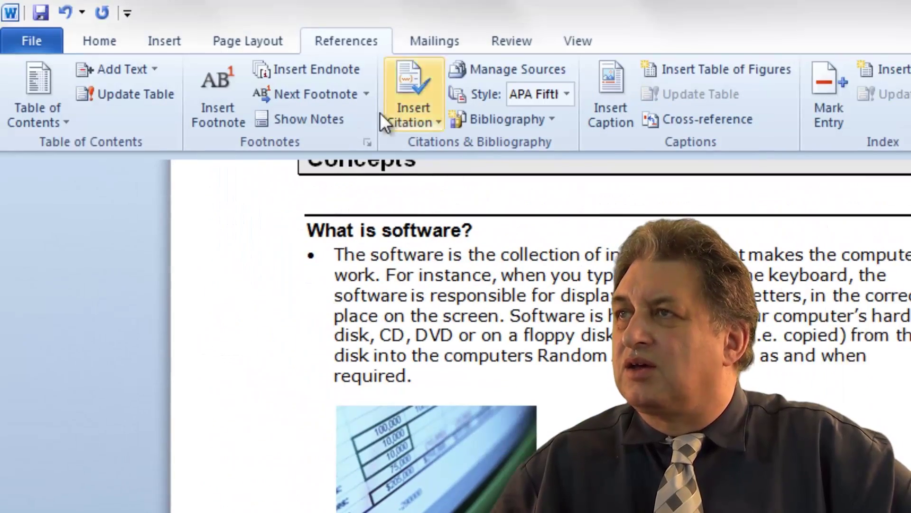
Add footnote 3 after the operating system heading reading 'An example is Windows'.
click(222, 104)
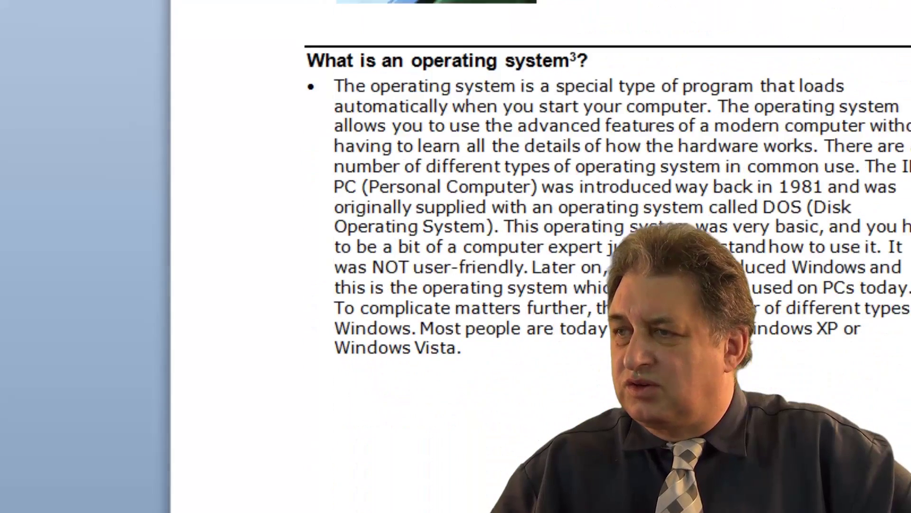
text(An exa)
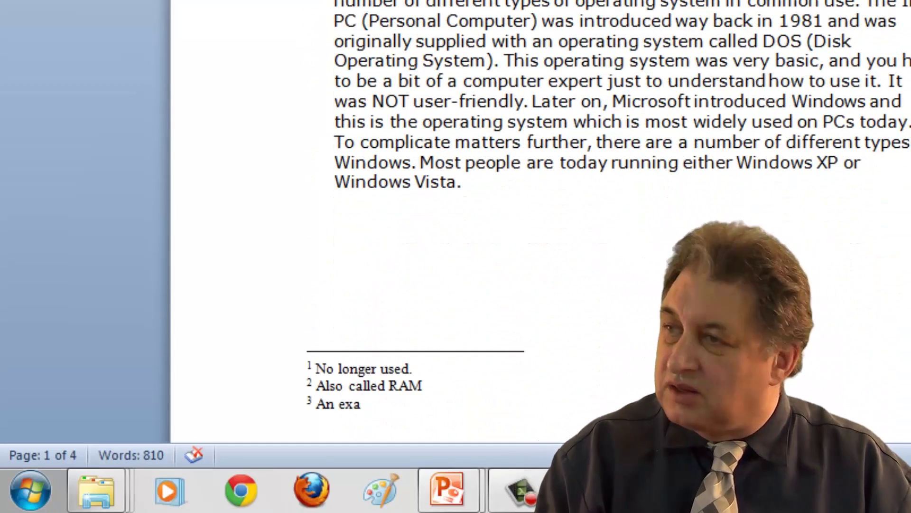
text(mple is )
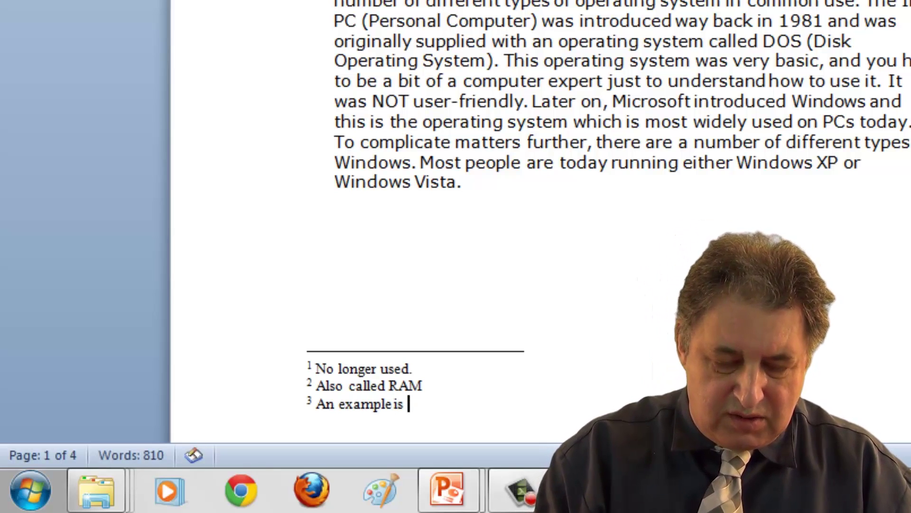
text(WIndows)
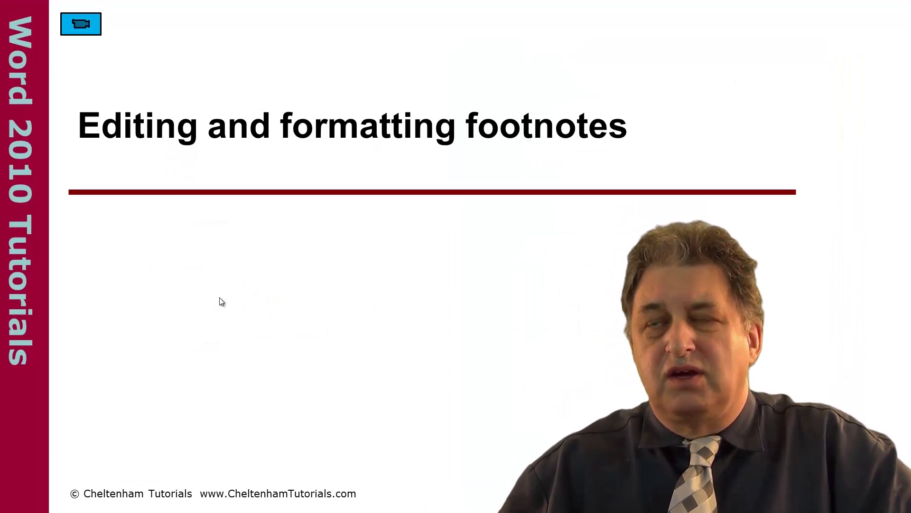
In footnote 1, replace 'Most software is now supplied on CD' with 'FLOPPY DISKS'.
click(81, 24)
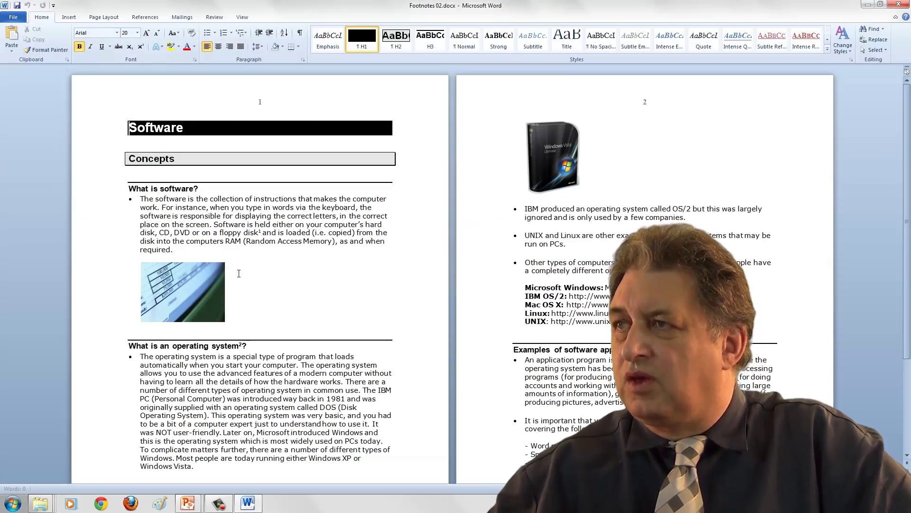
scroll(239, 273, down, 5)
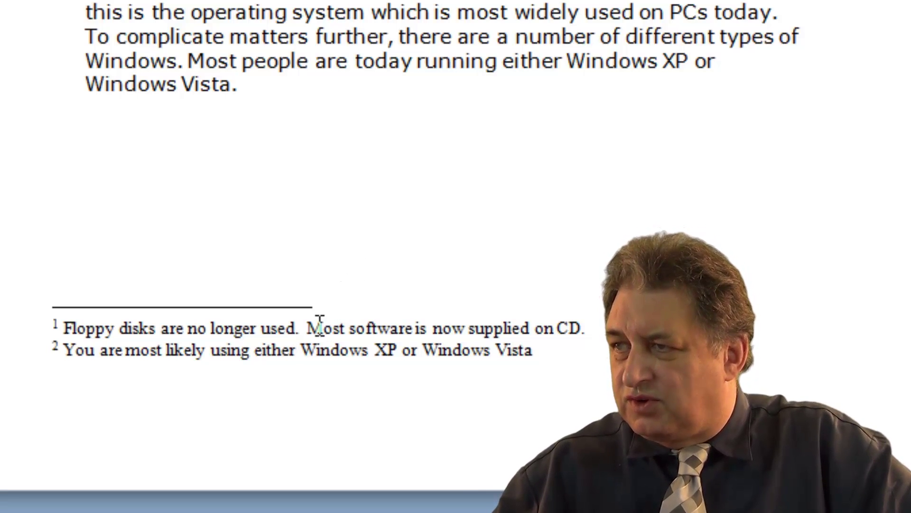
drag(580, 329, 321, 329)
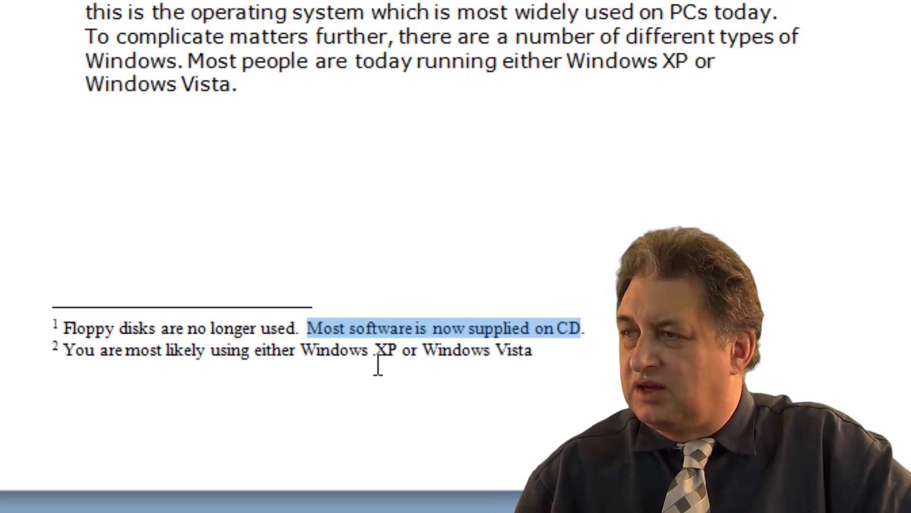
key(Delete)
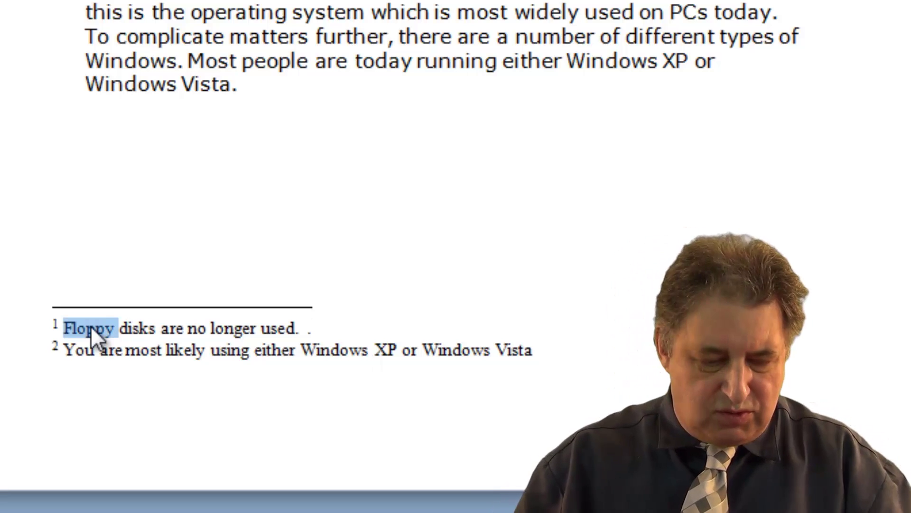
text(FLOPPY DI)
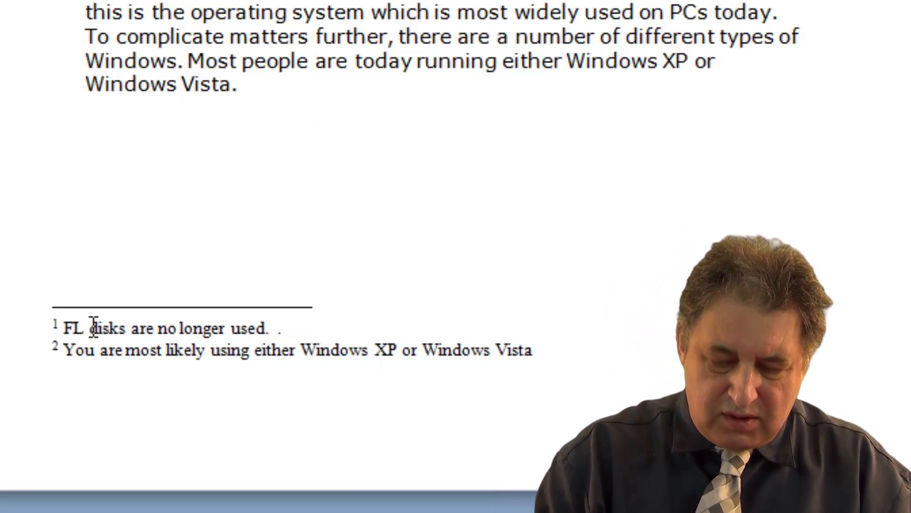
text(SK)
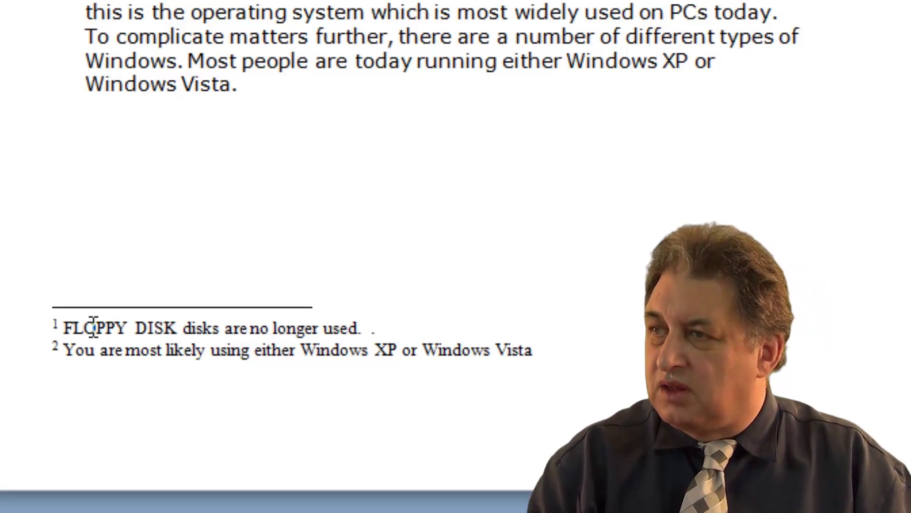
text(S)
key(Delete)
key(Delete)
key(Delete)
key(Delete)
key(Delete)
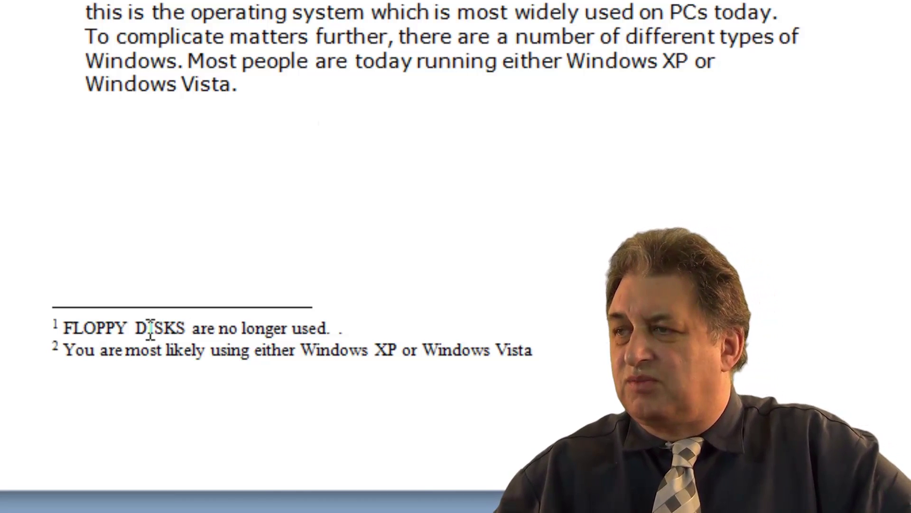
Change 'Windows Vista' to 'Windows 8' in footnote 2.
click(157, 359)
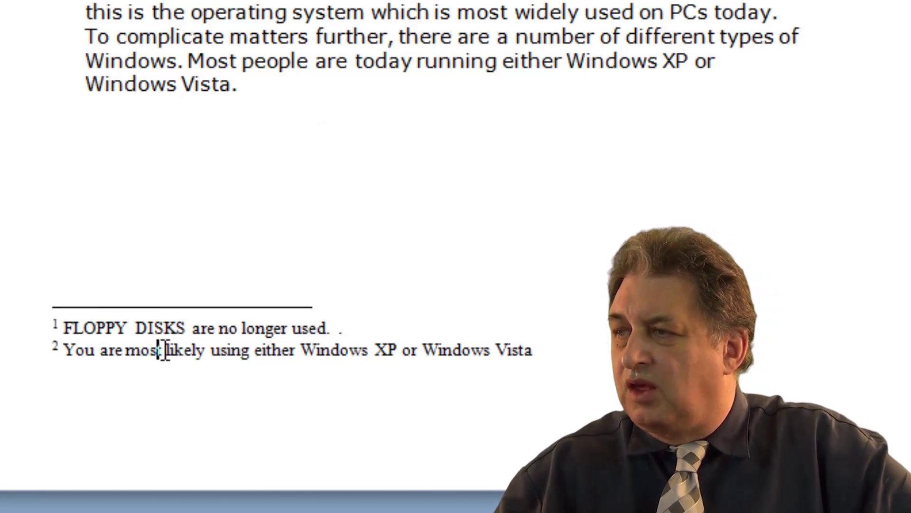
click(536, 354)
click(404, 355)
double_click(523, 347)
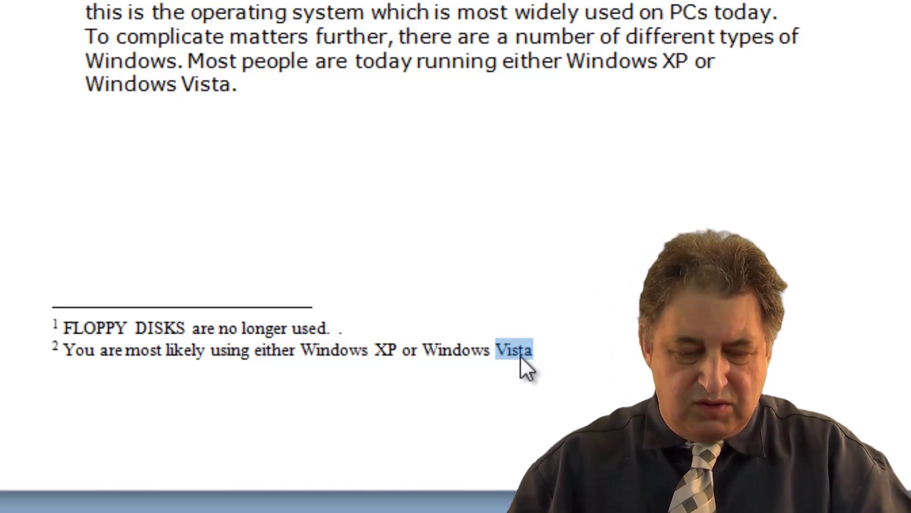
text(8)
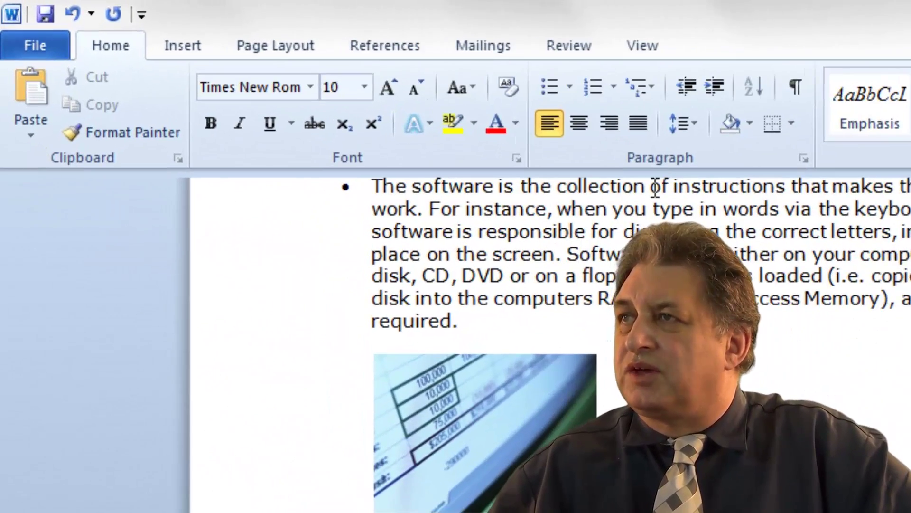
Set the footnote number format to A, B, C and apply it.
click(391, 46)
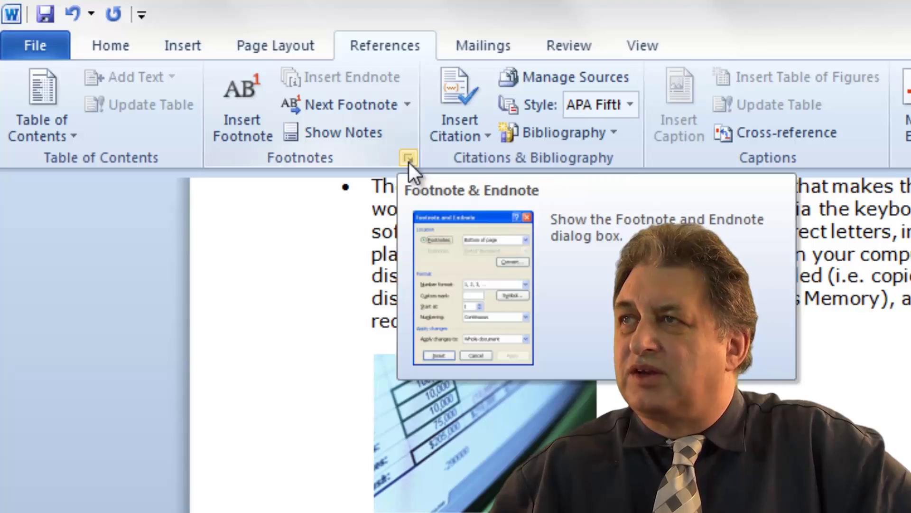
click(409, 159)
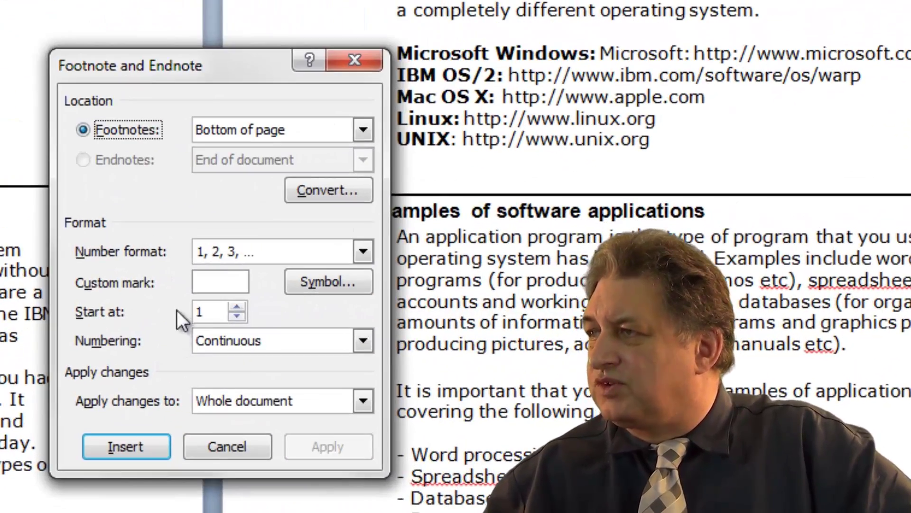
click(363, 252)
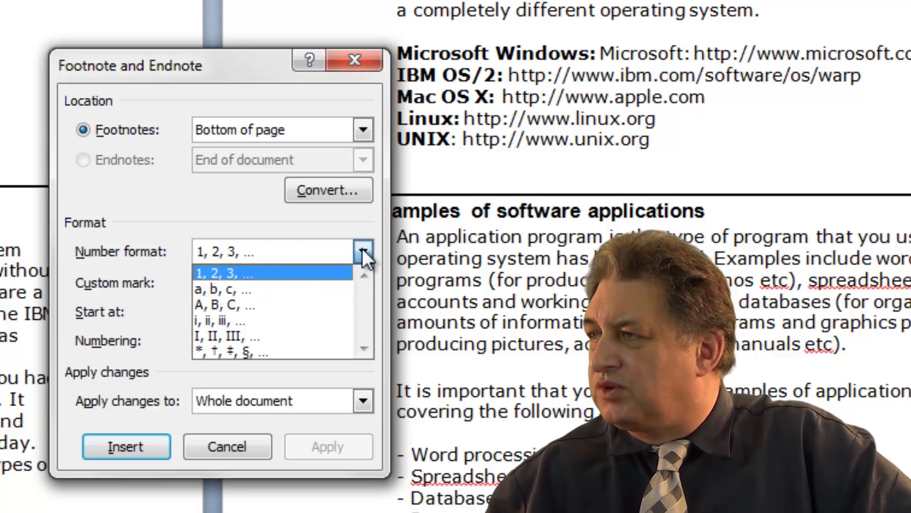
click(321, 303)
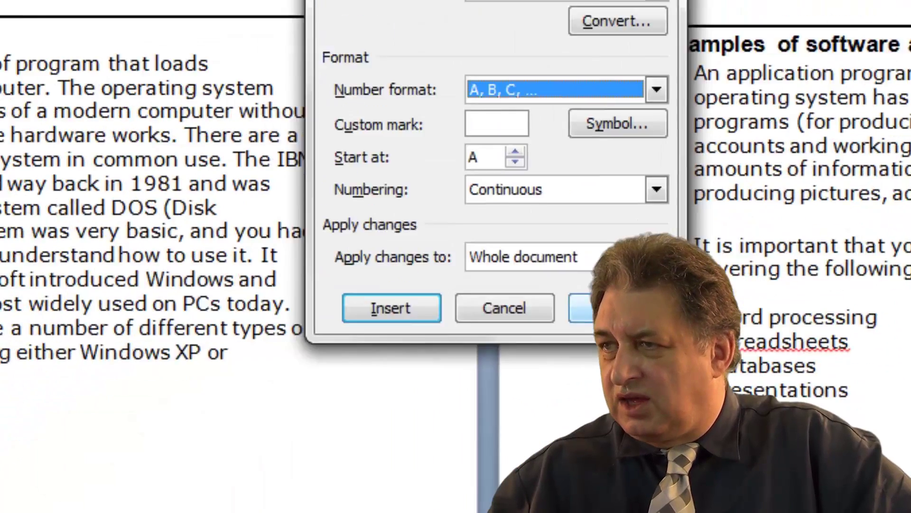
click(336, 447)
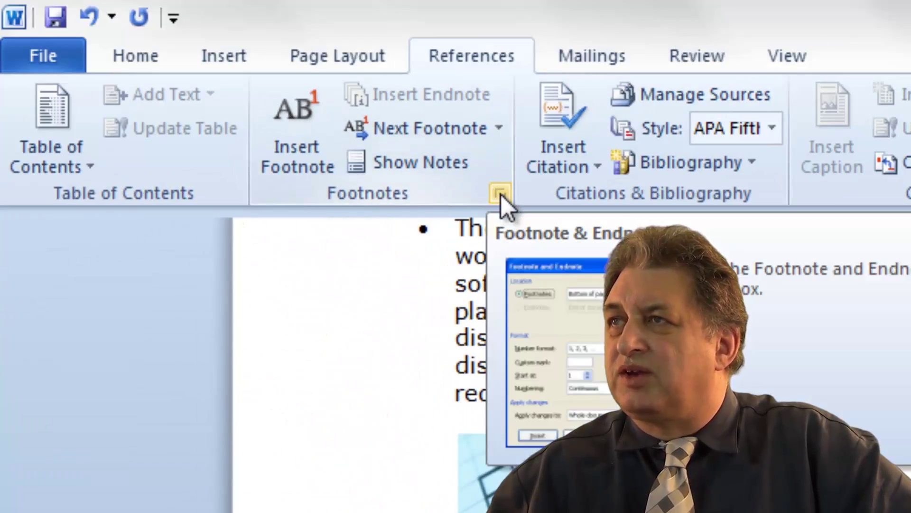
Reopen the note settings, cancel without changes, and move on to Endnotes 01.
click(499, 195)
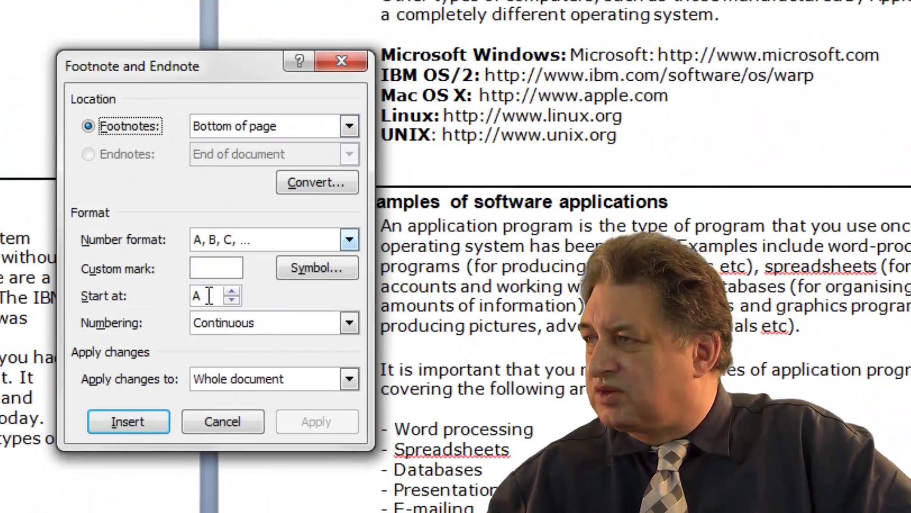
click(350, 240)
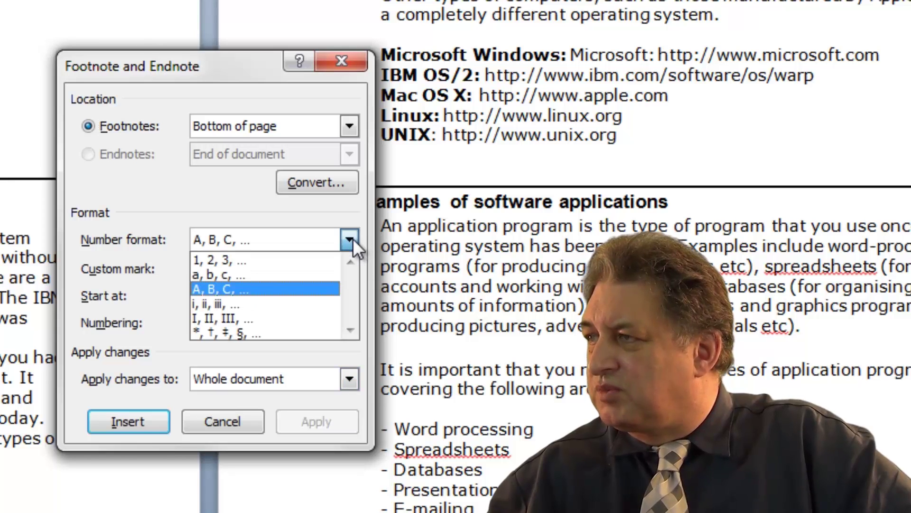
click(352, 238)
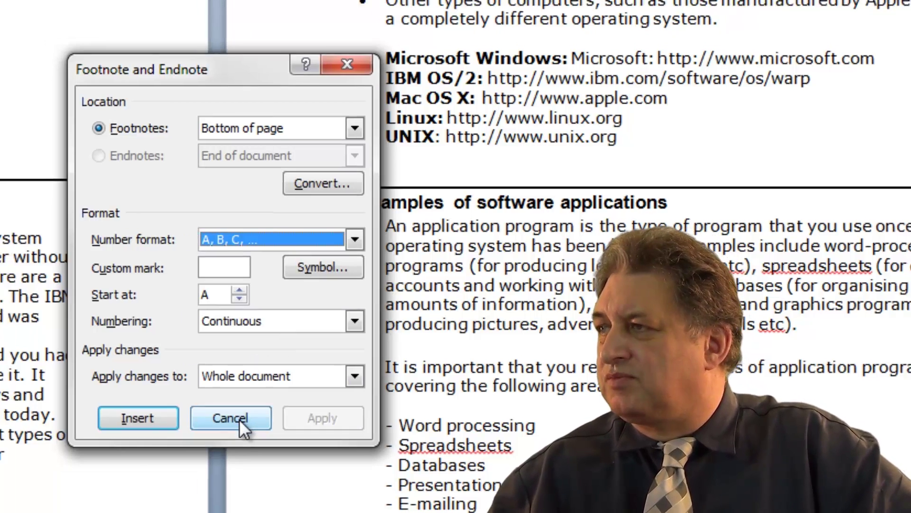
click(238, 420)
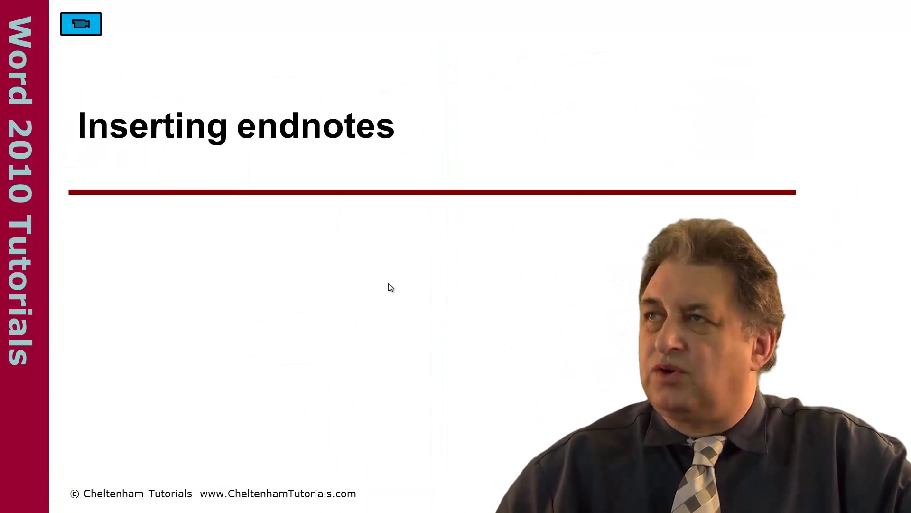
click(91, 28)
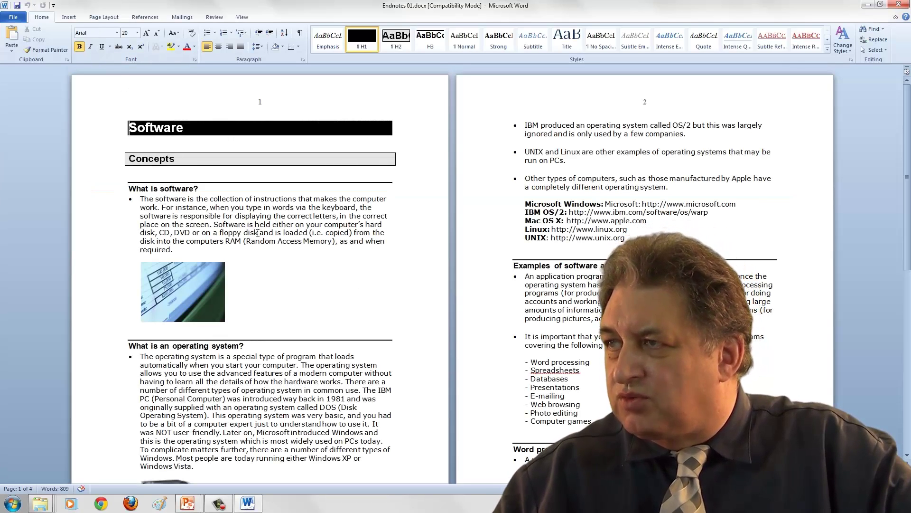
Insert an endnote after 'floppy disk' reading 'Floppy disk are no longer used'.
click(258, 232)
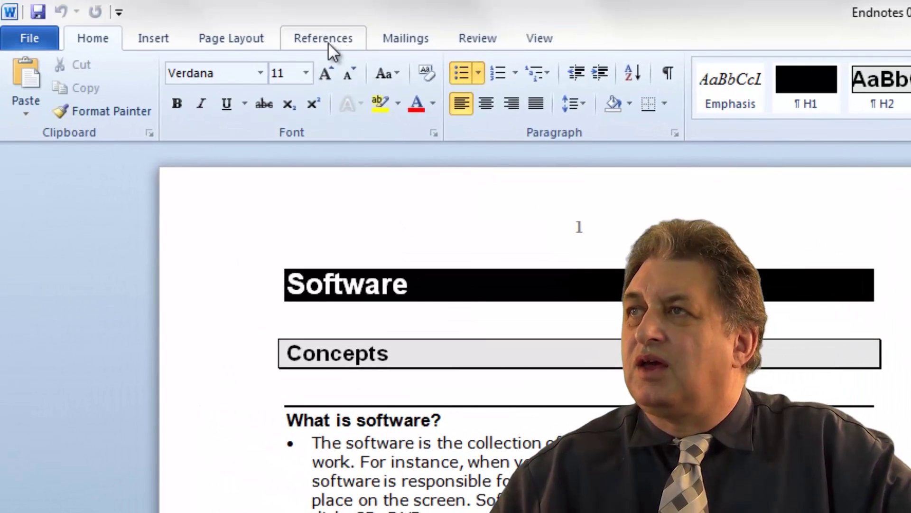
click(327, 40)
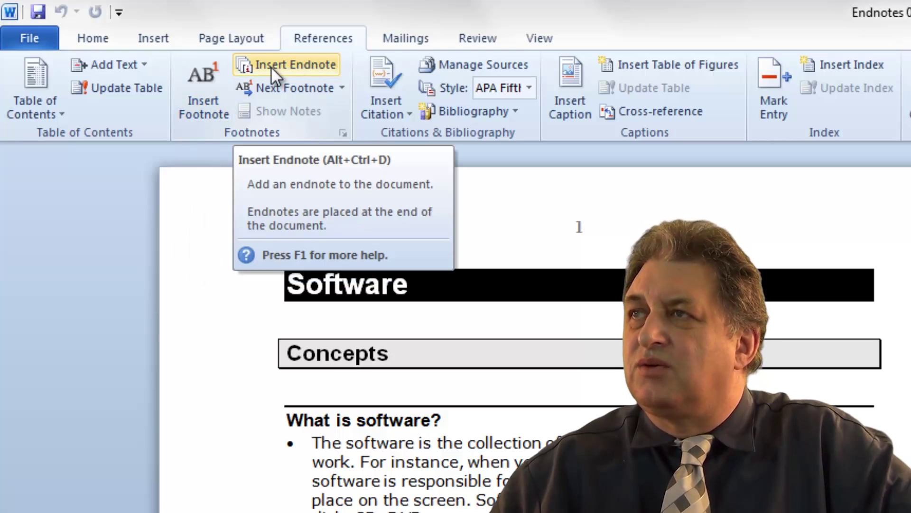
click(304, 65)
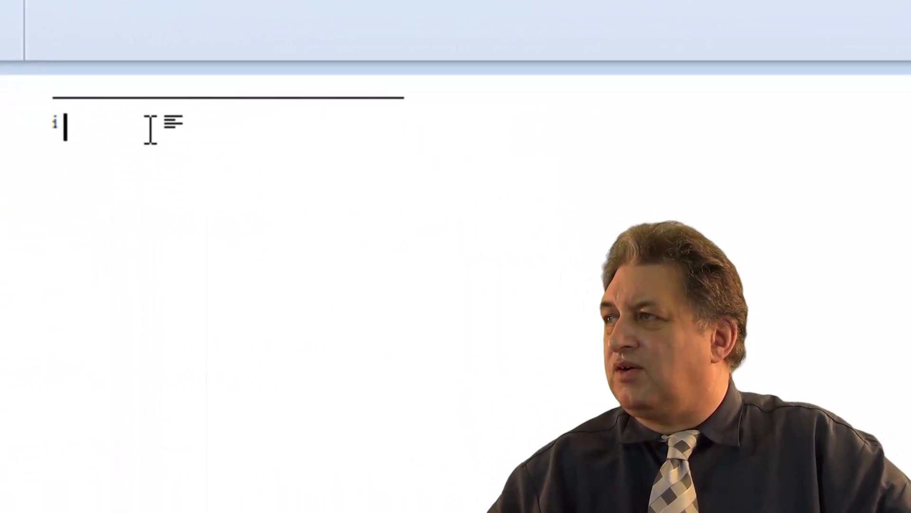
text(Floppy disk are no longer used)
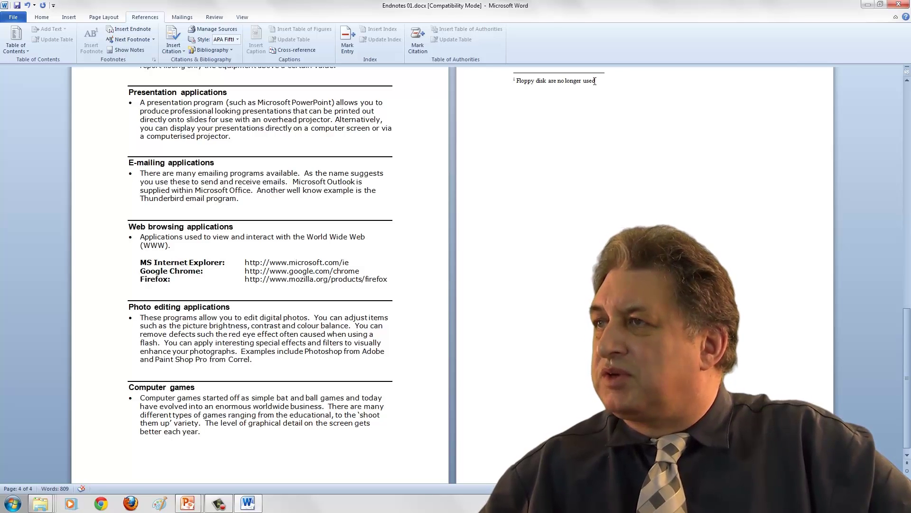
click(354, 173)
scroll(355, 172, up, 4)
scroll(355, 171, up, 20)
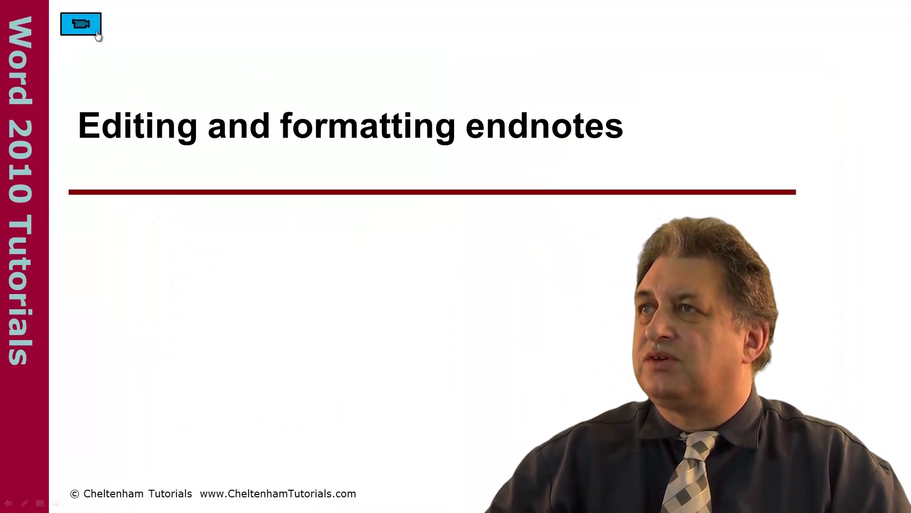
In Endnotes 02, change 'Vista' to '8' so note 2 ends 'Windows XP or Windows 8'.
click(81, 25)
scroll(292, 223, down, 15)
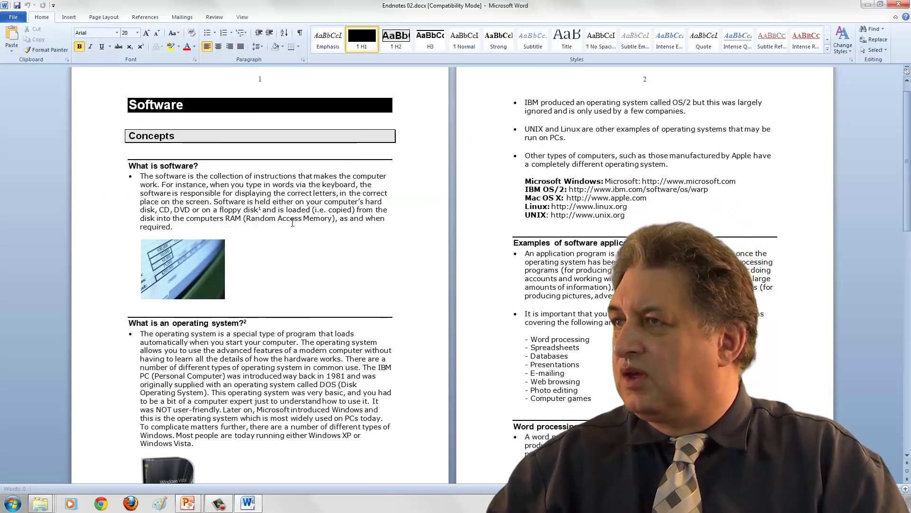
scroll(291, 222, down, 3)
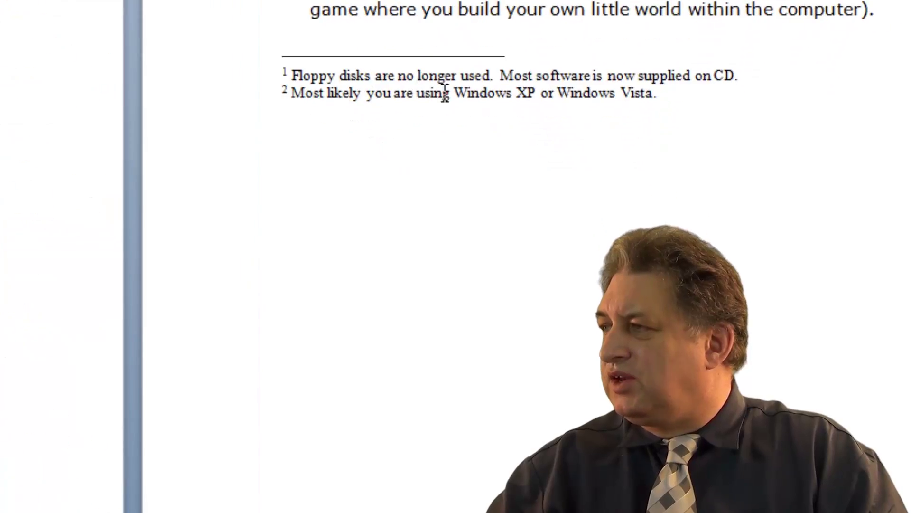
scroll(383, 104, up, 15)
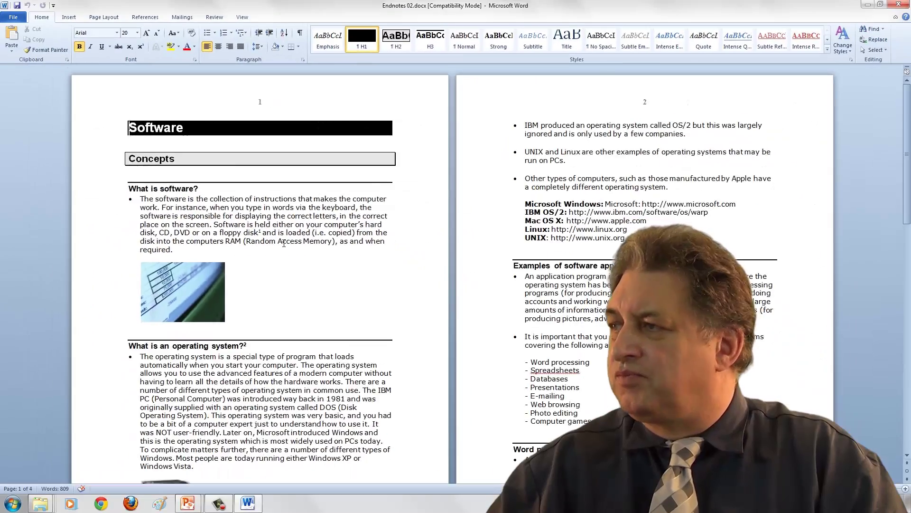
scroll(283, 243, down, 15)
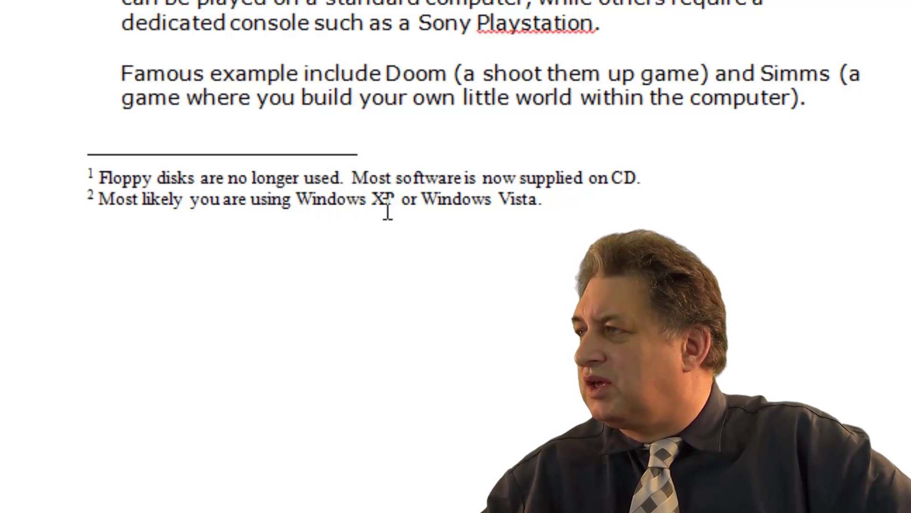
double_click(507, 198)
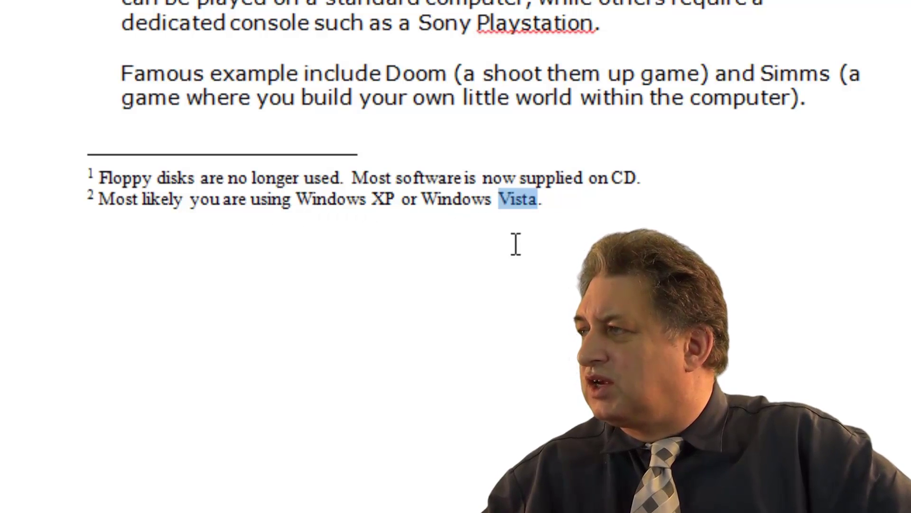
text(8)
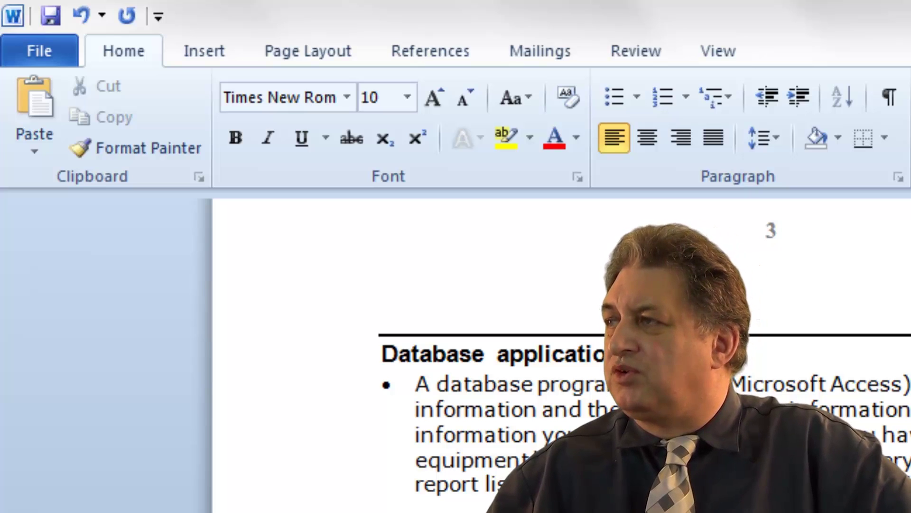
Set the endnote number format to A, B, C and apply it, lettering the endnotes A and B.
click(427, 50)
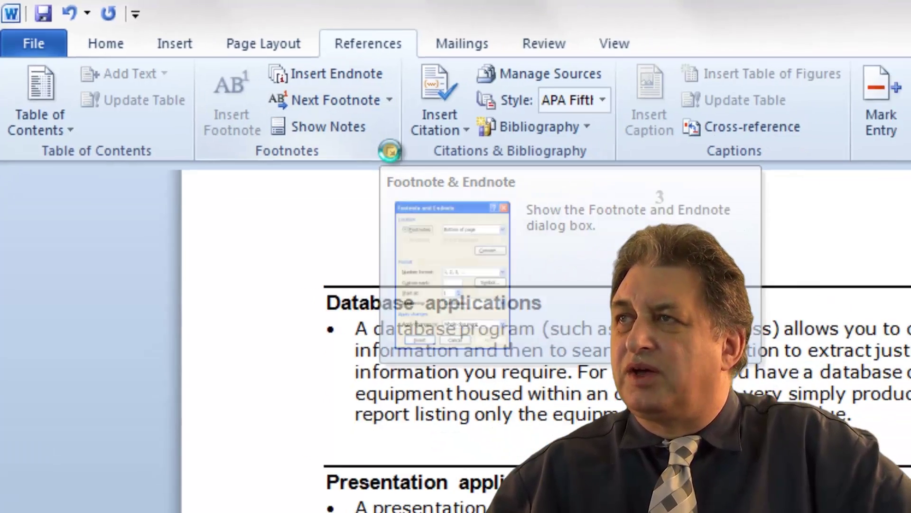
click(457, 176)
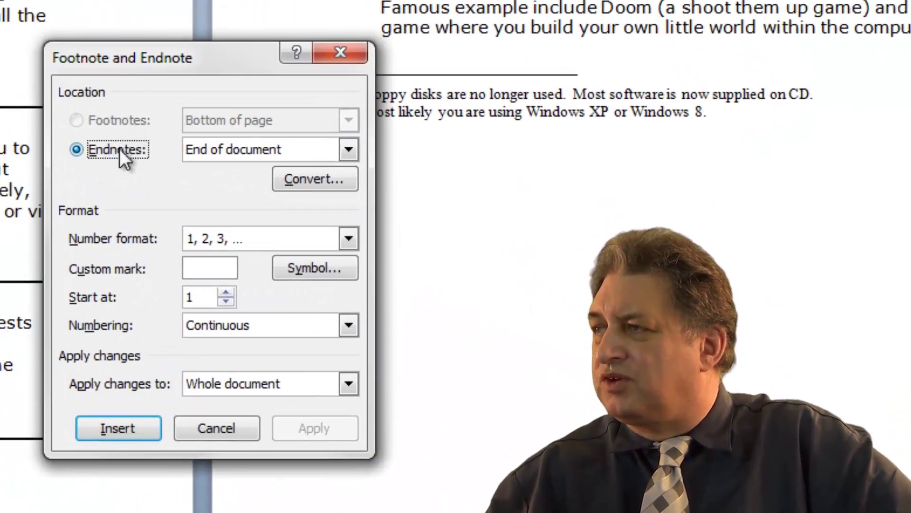
click(349, 238)
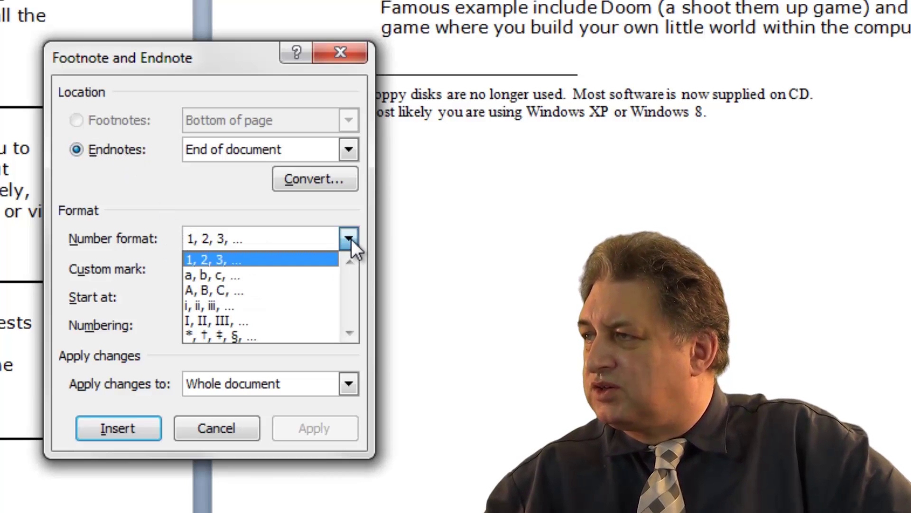
click(305, 291)
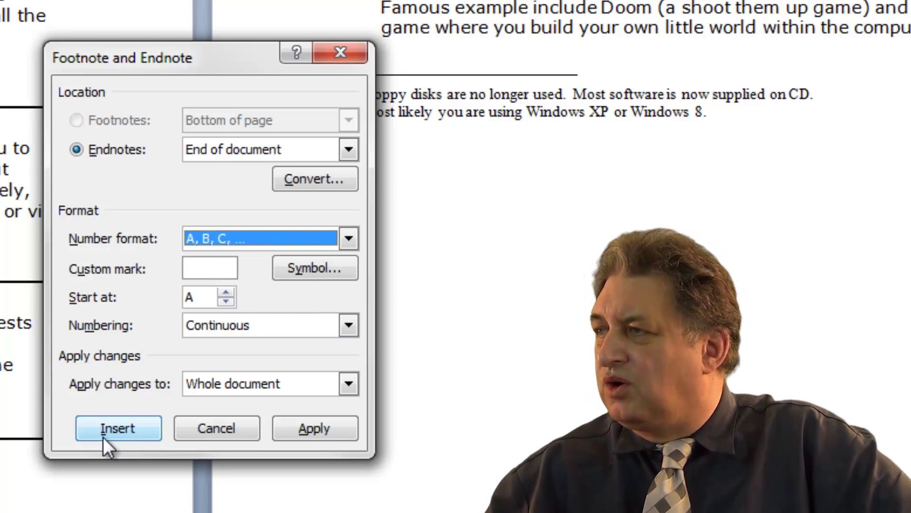
click(315, 429)
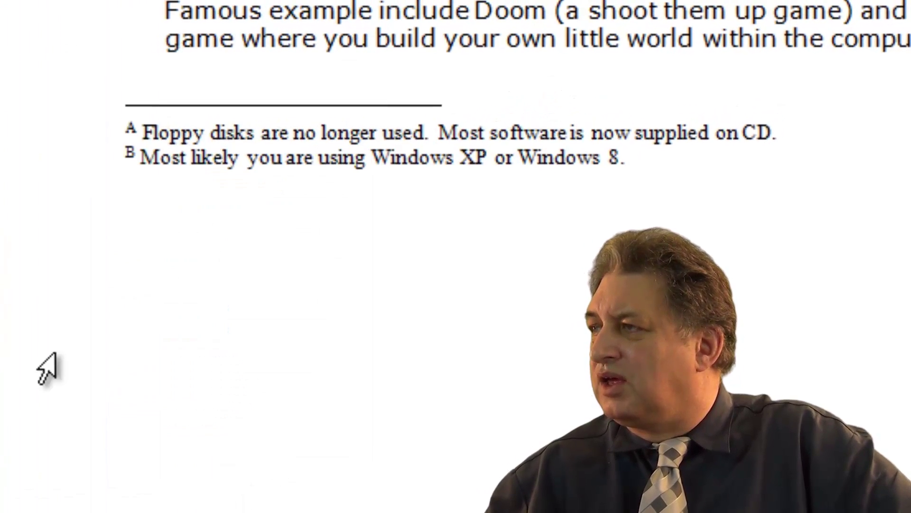
text(.)
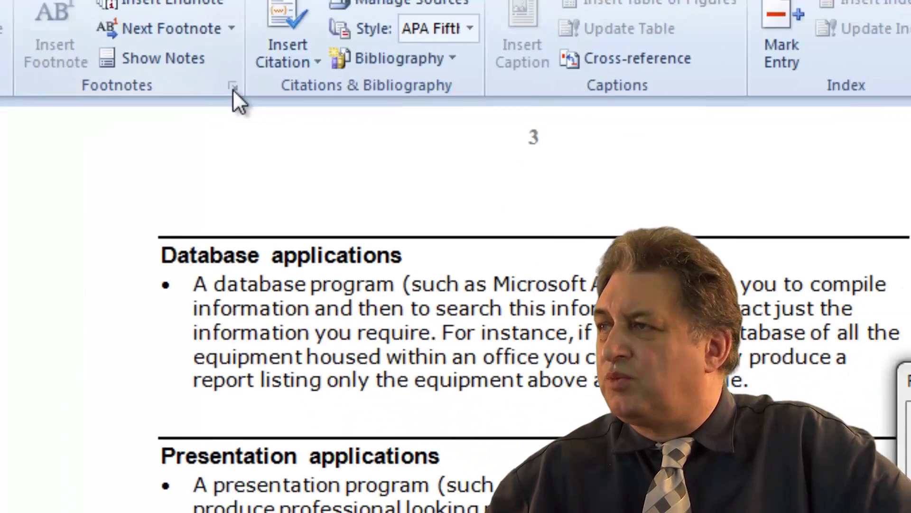
Switch the endnote number format to Roman numerals I, II, III and apply it.
click(437, 170)
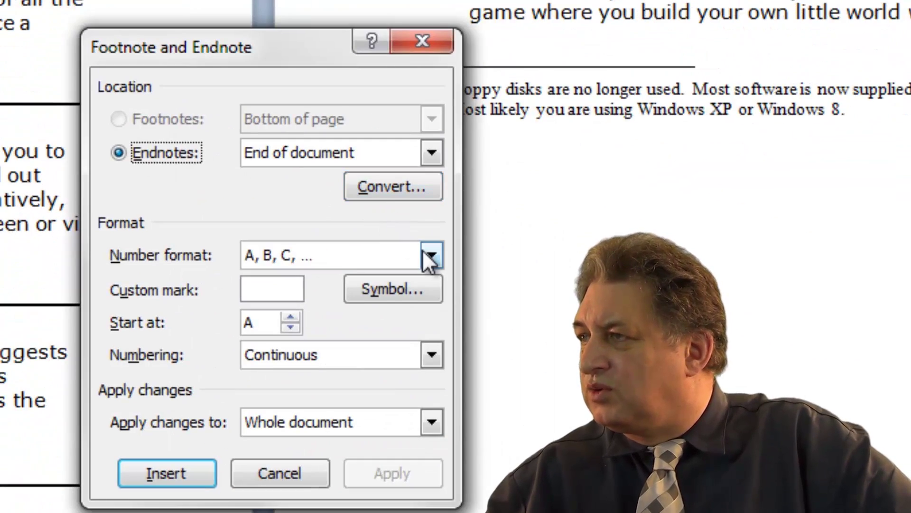
click(429, 256)
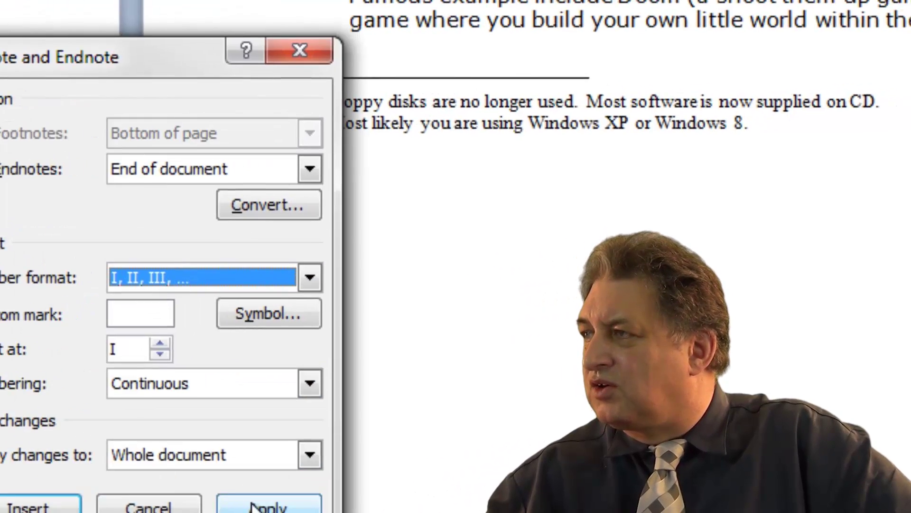
click(392, 473)
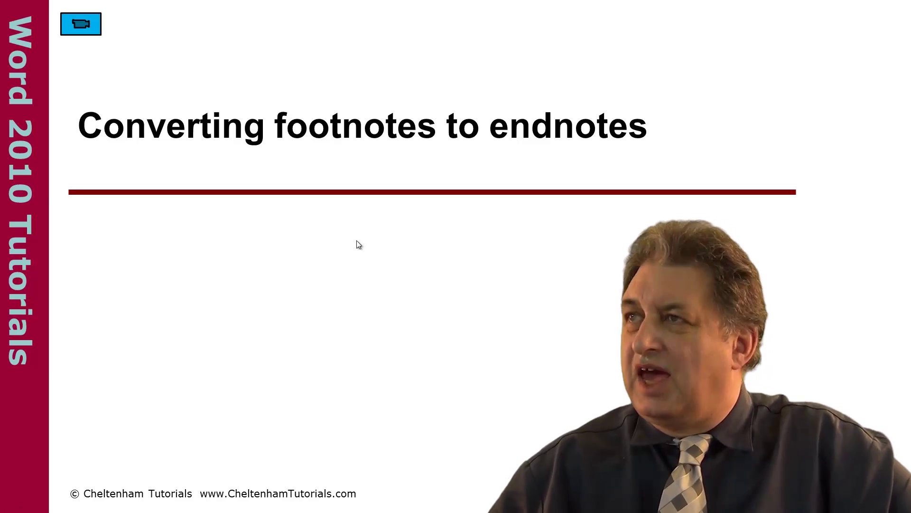
Switch from the title slide back to the Footnotes 03.docx Word window.
click(74, 29)
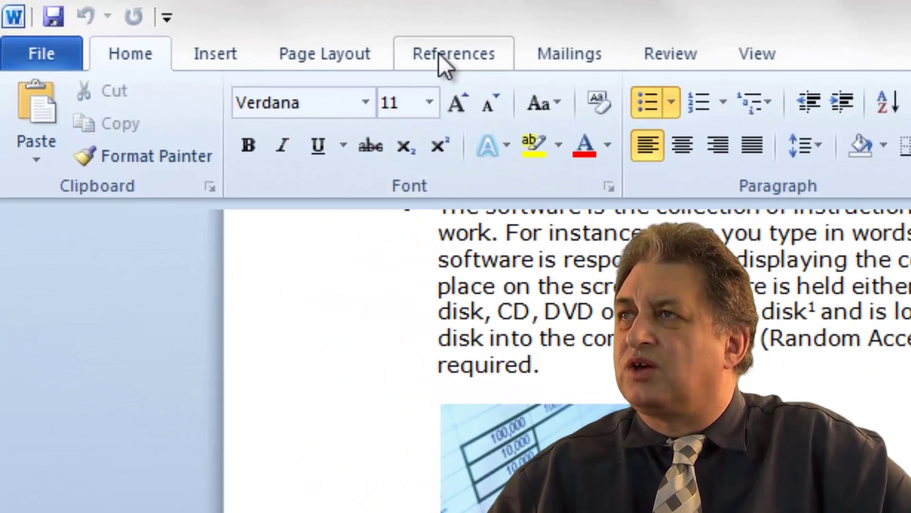
Convert both footnotes to endnotes via the Footnote and Endnote dialog's Convert option.
click(142, 17)
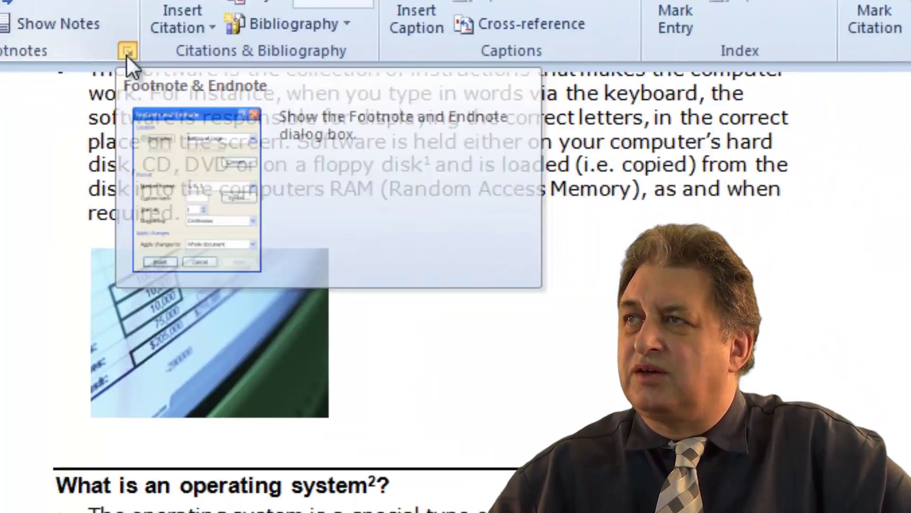
click(480, 190)
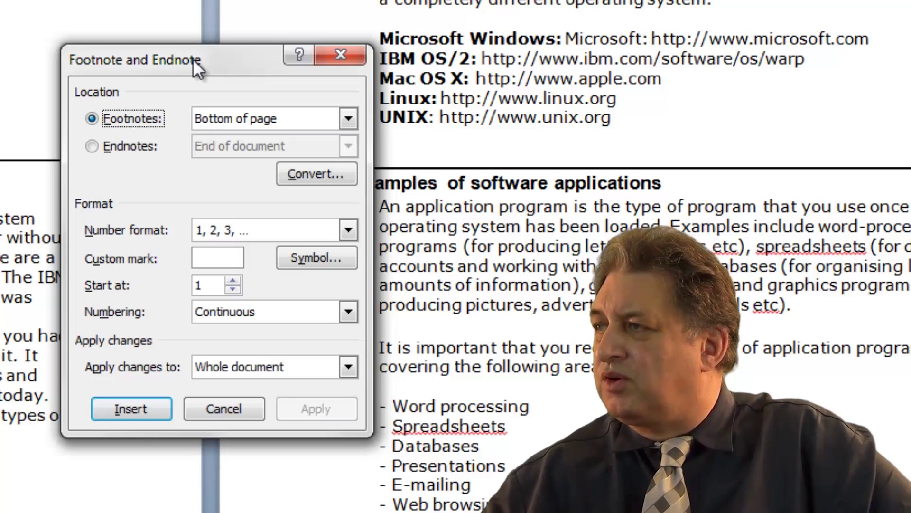
click(312, 175)
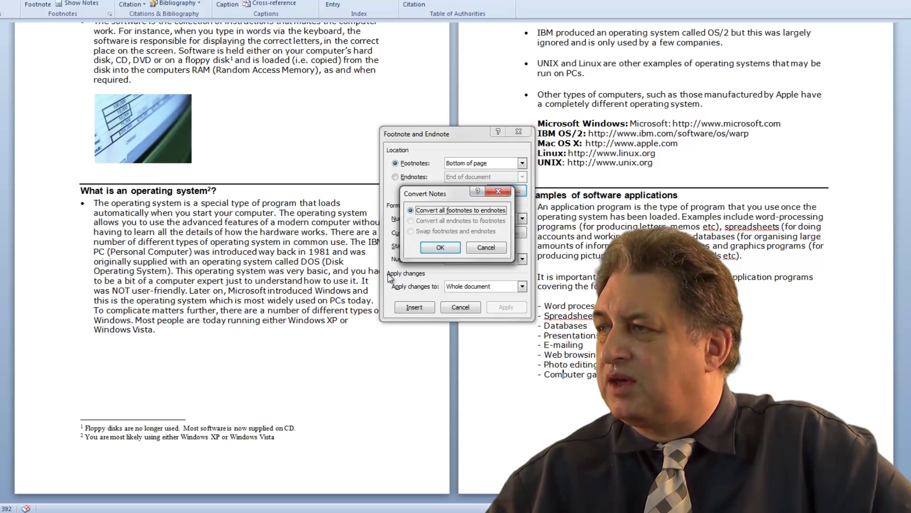
click(440, 248)
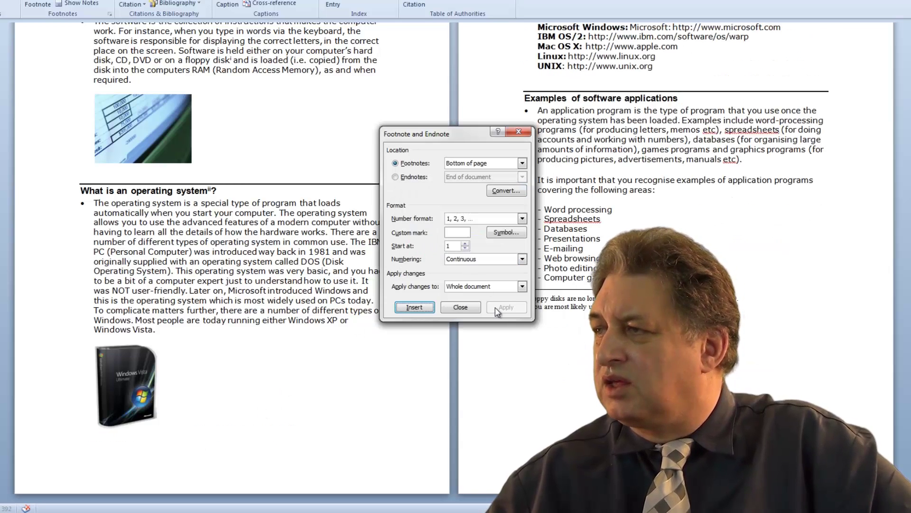
click(462, 307)
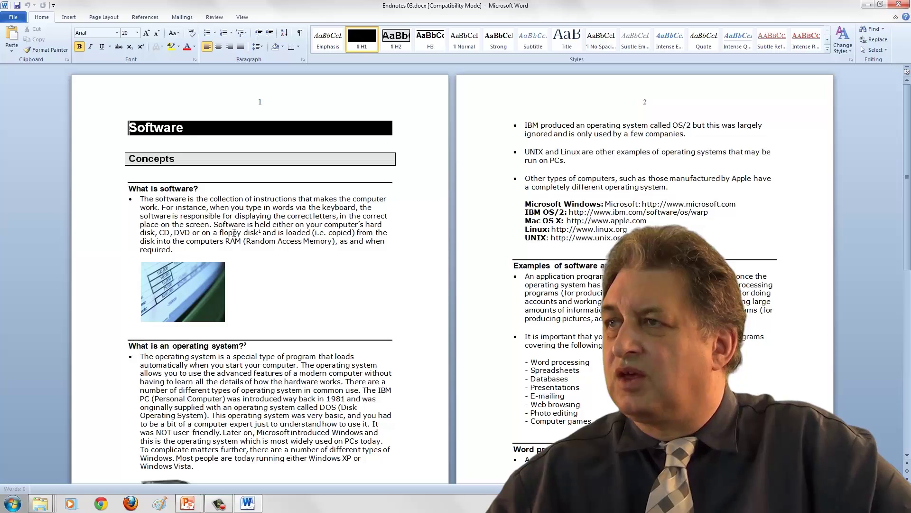
Convert the endnotes back to footnotes 1 and 2 at the foot of page 1.
scroll(234, 233, down, 6)
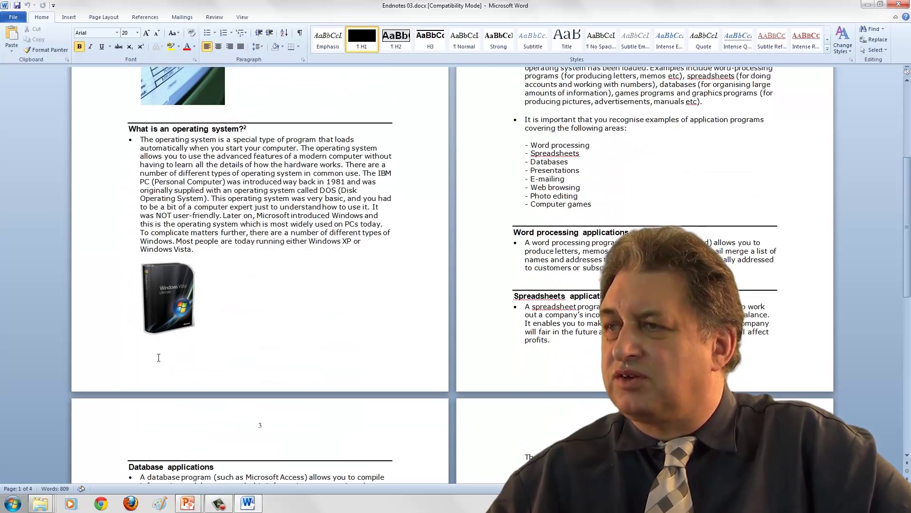
scroll(547, 372, down, 1)
scroll(548, 372, down, 12)
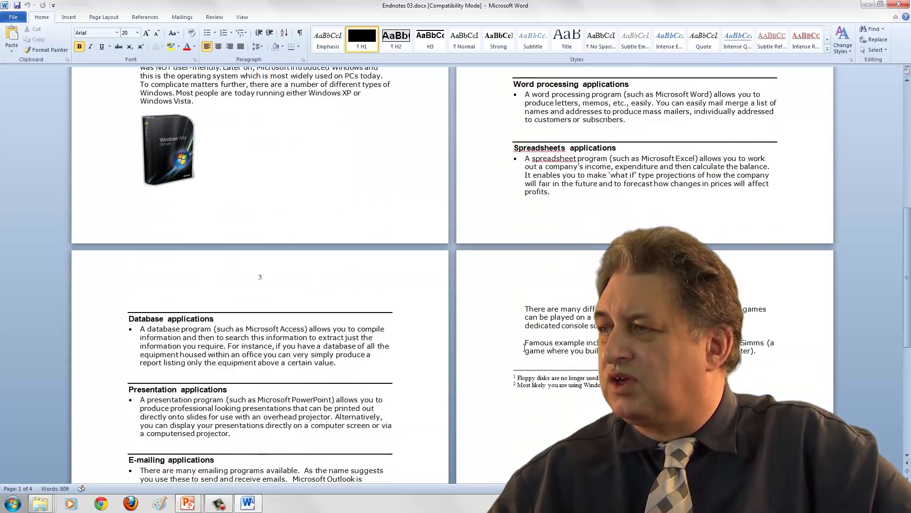
scroll(514, 344, up, 2)
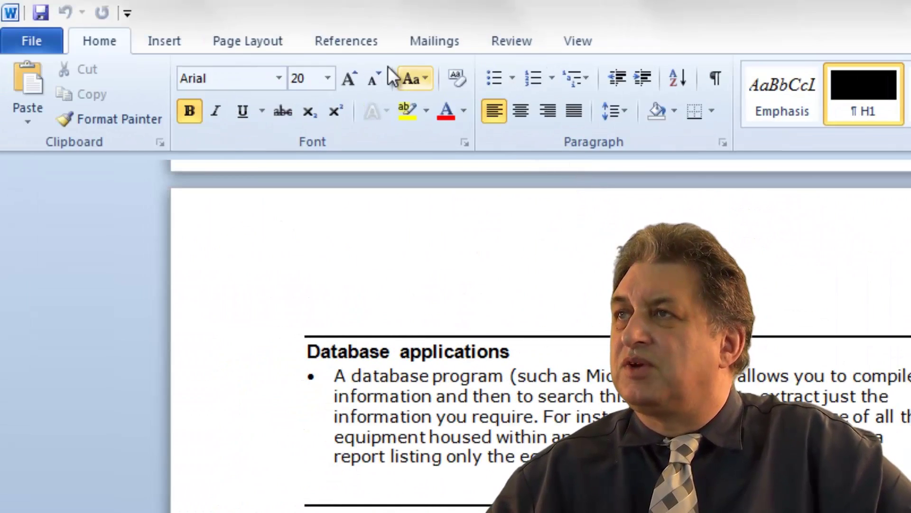
click(339, 45)
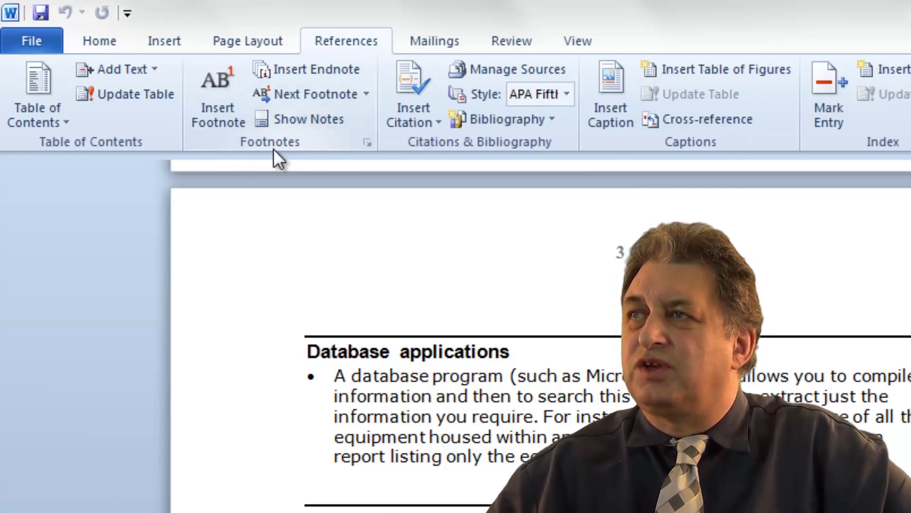
click(366, 142)
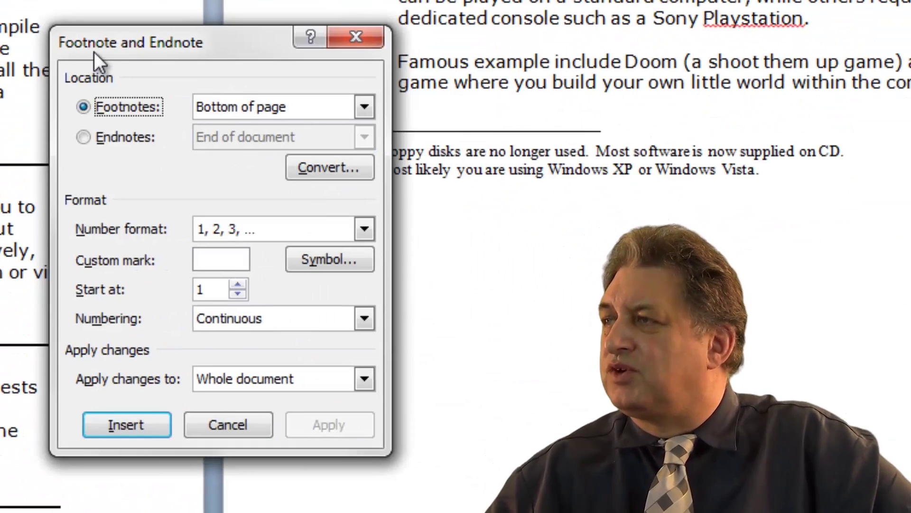
click(328, 167)
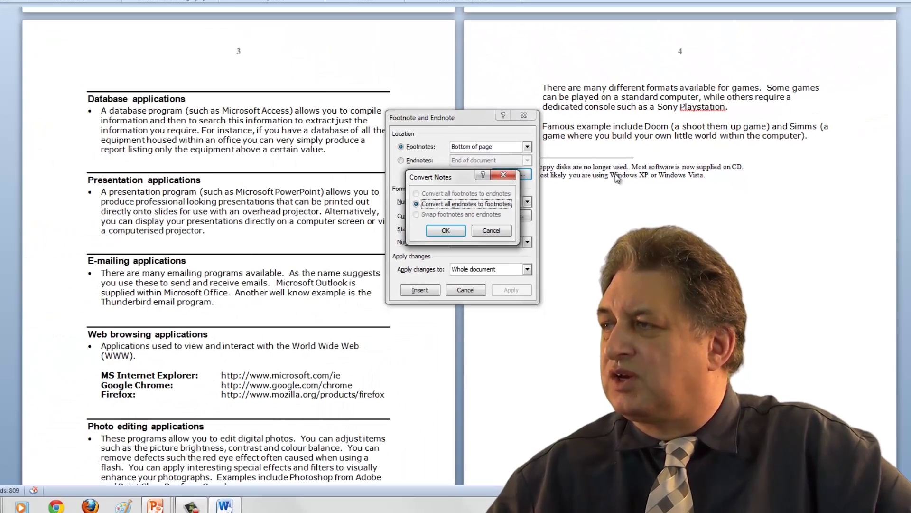
click(448, 231)
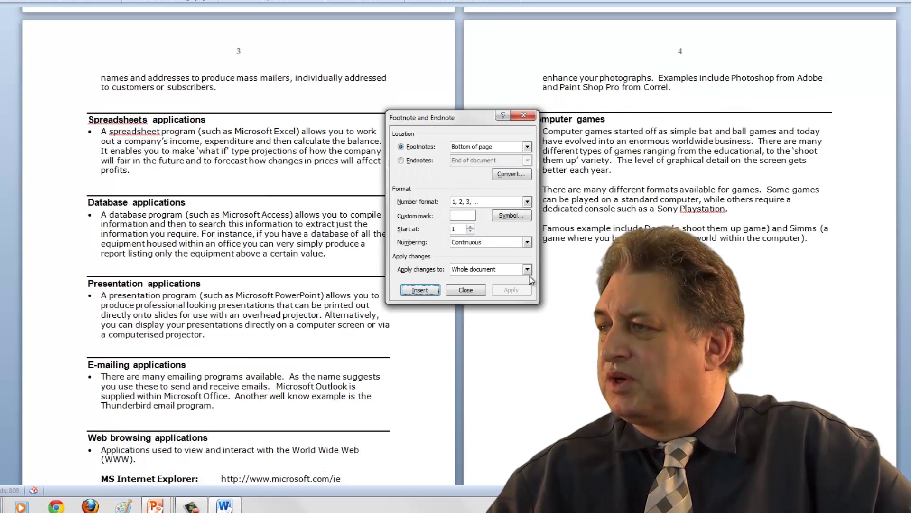
click(475, 290)
scroll(491, 265, down, 3)
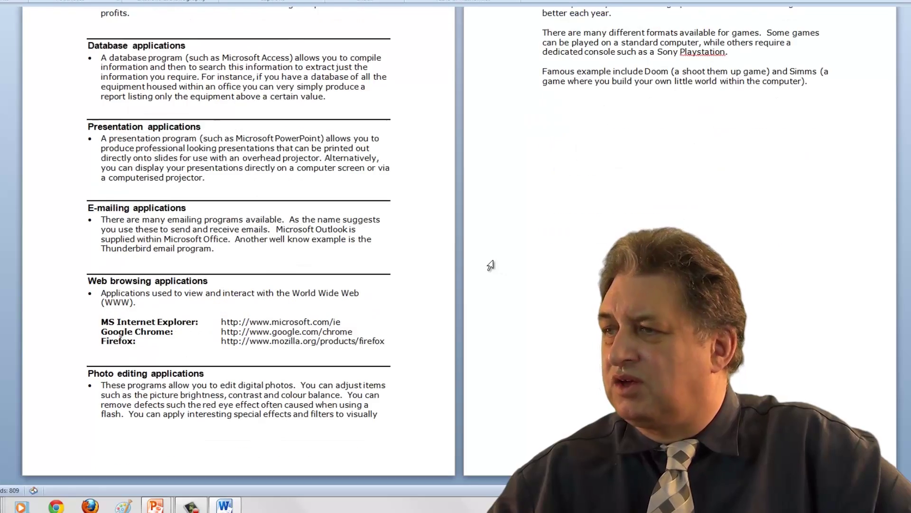
scroll(485, 264, up, 8)
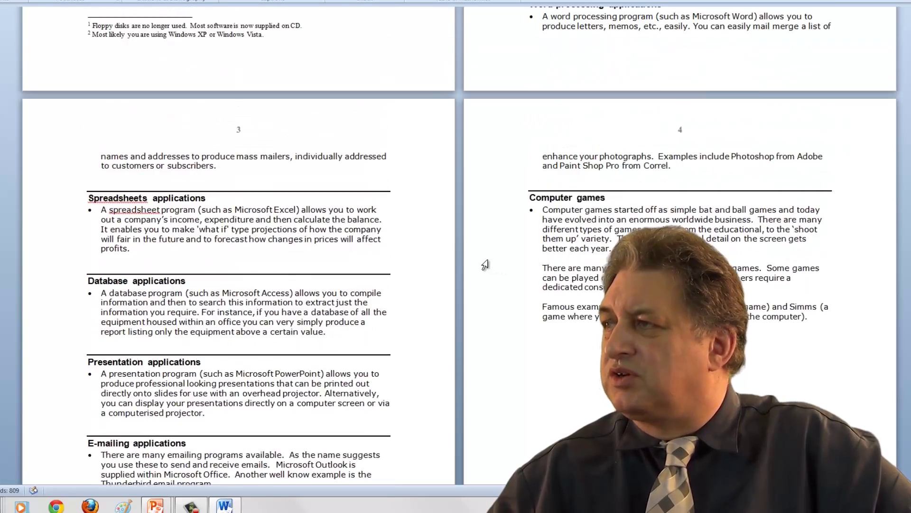
scroll(485, 265, up, 5)
scroll(485, 264, down, 4)
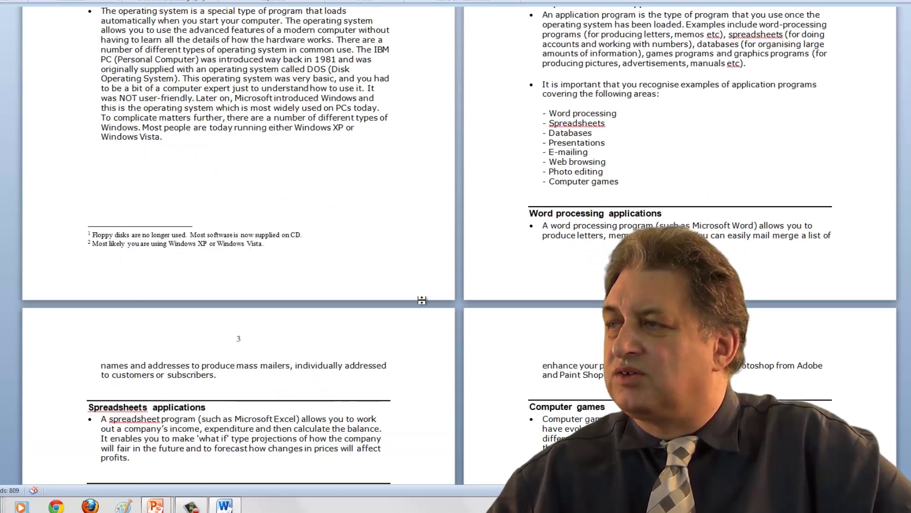